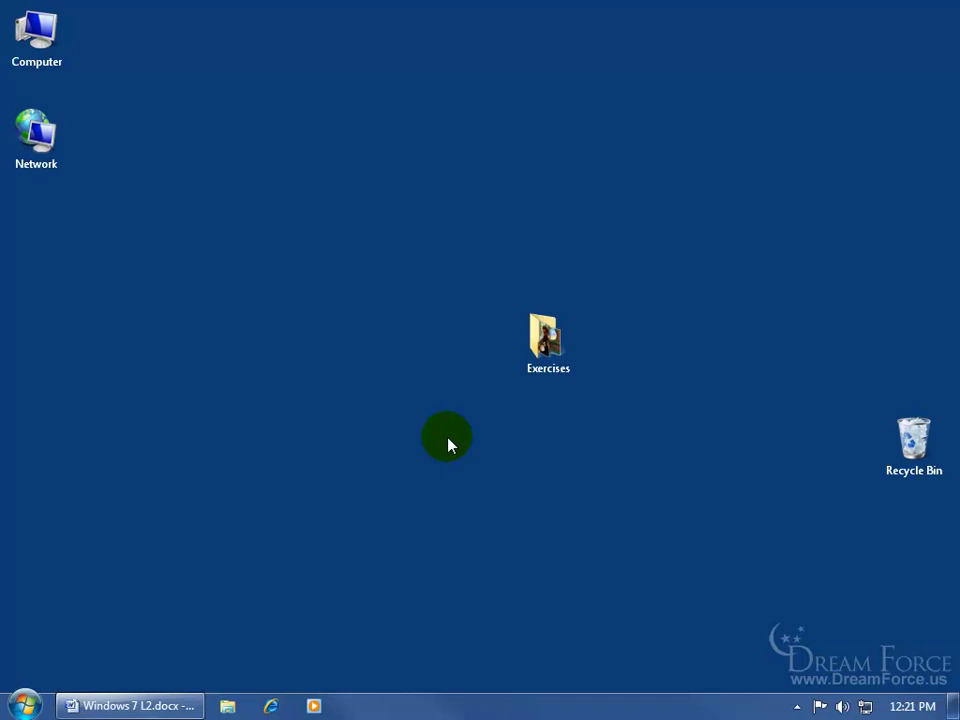
# - Open Windows Media Center from the list of all installed programs
pyautogui.click(25, 702)
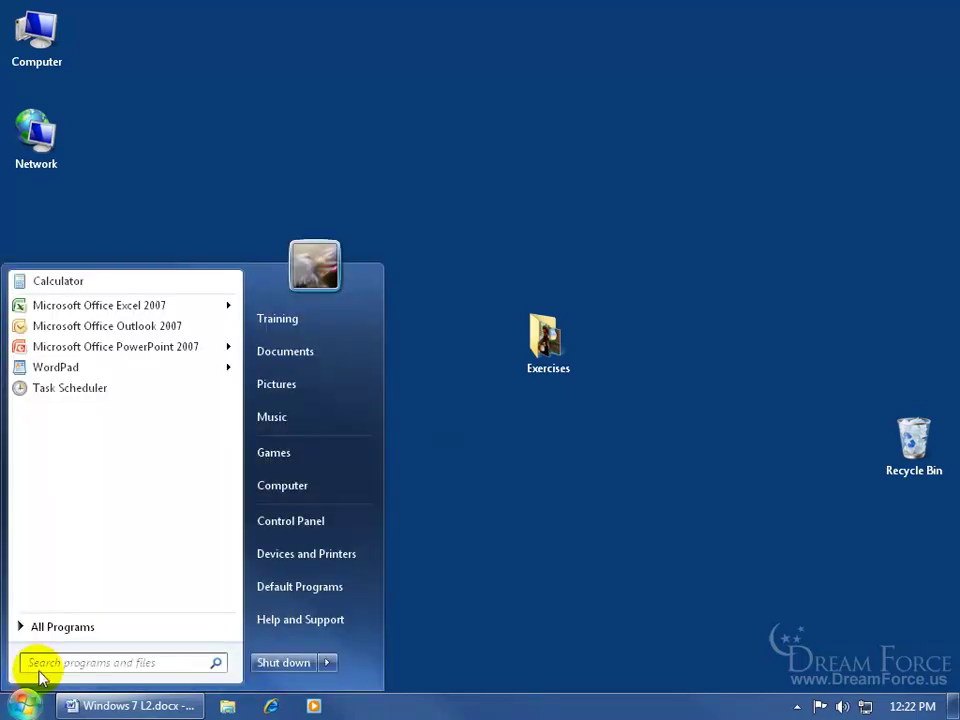
pyautogui.click(70, 630)
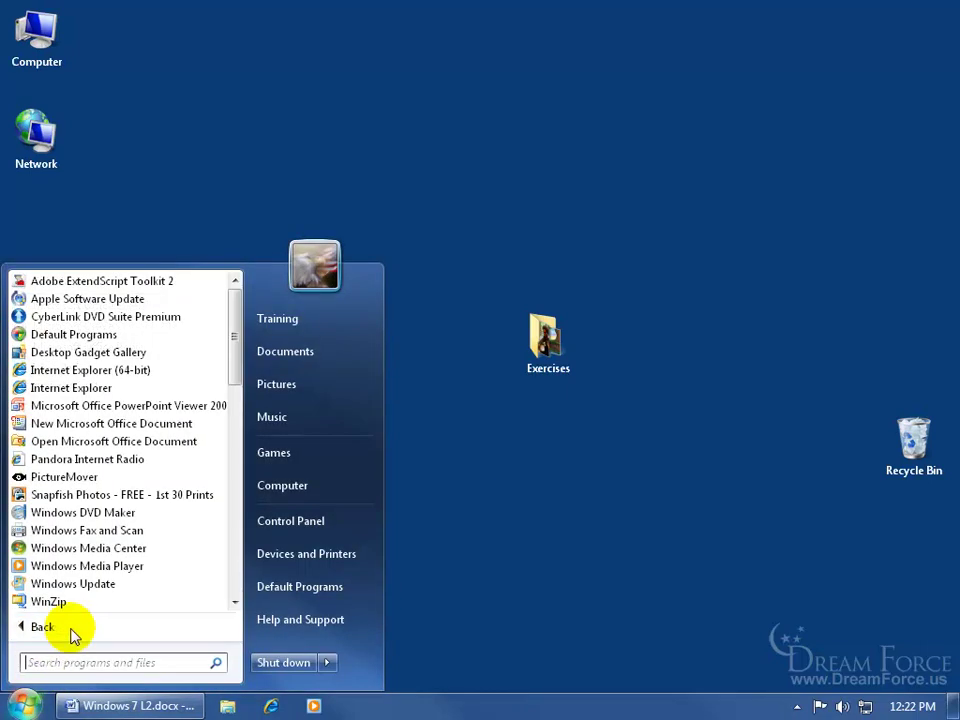
pyautogui.click(114, 553)
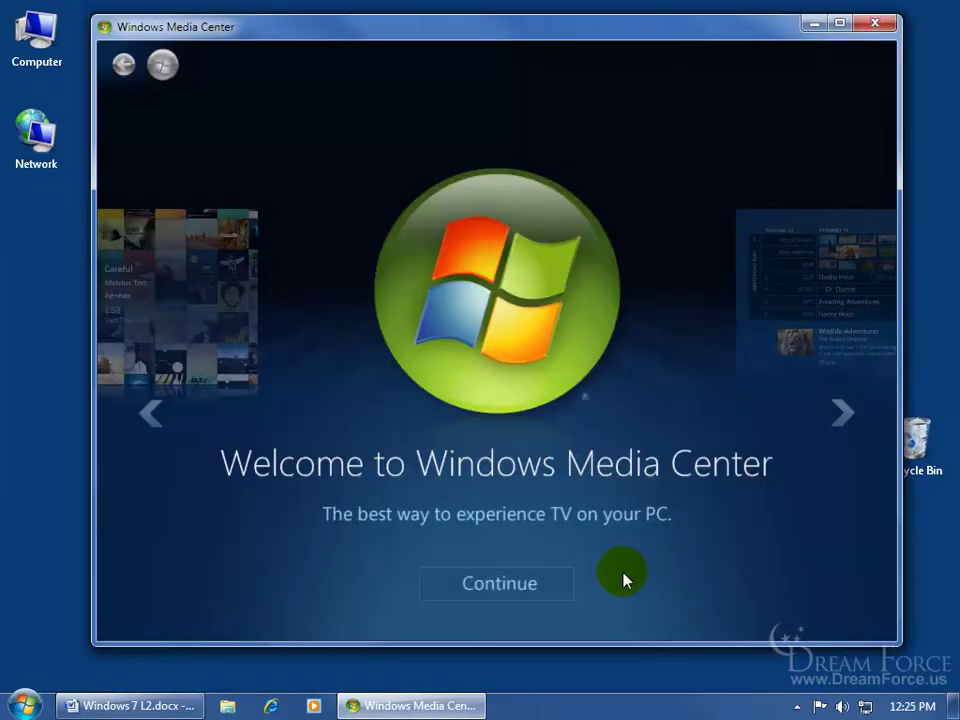
# - Continue past the welcome page, choose Custom setup, and proceed past the setup overview
pyautogui.click(509, 582)
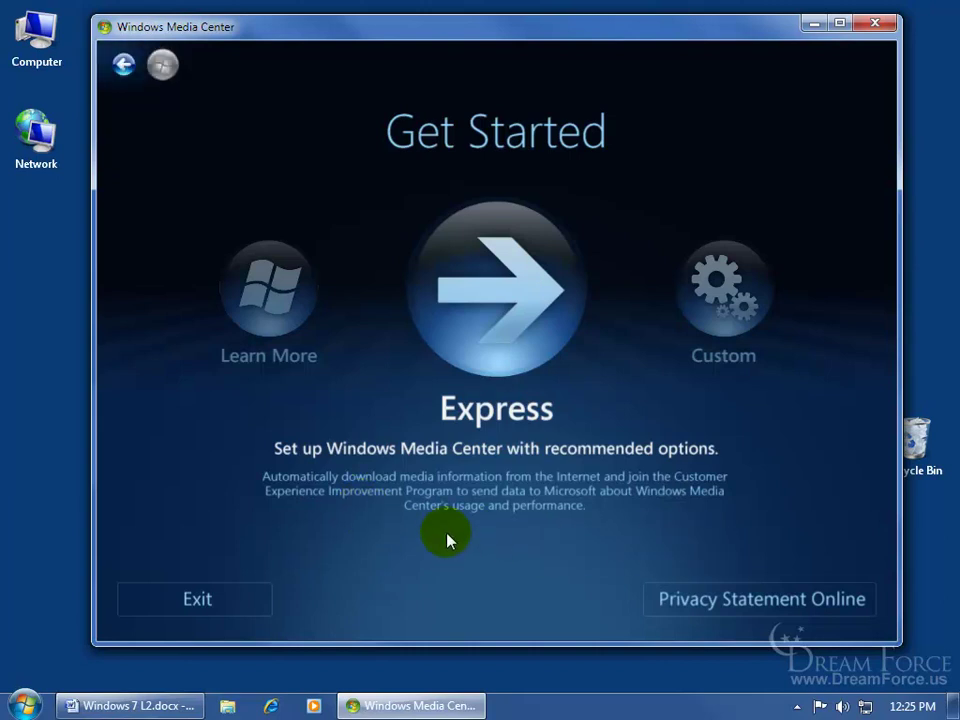
pyautogui.click(720, 328)
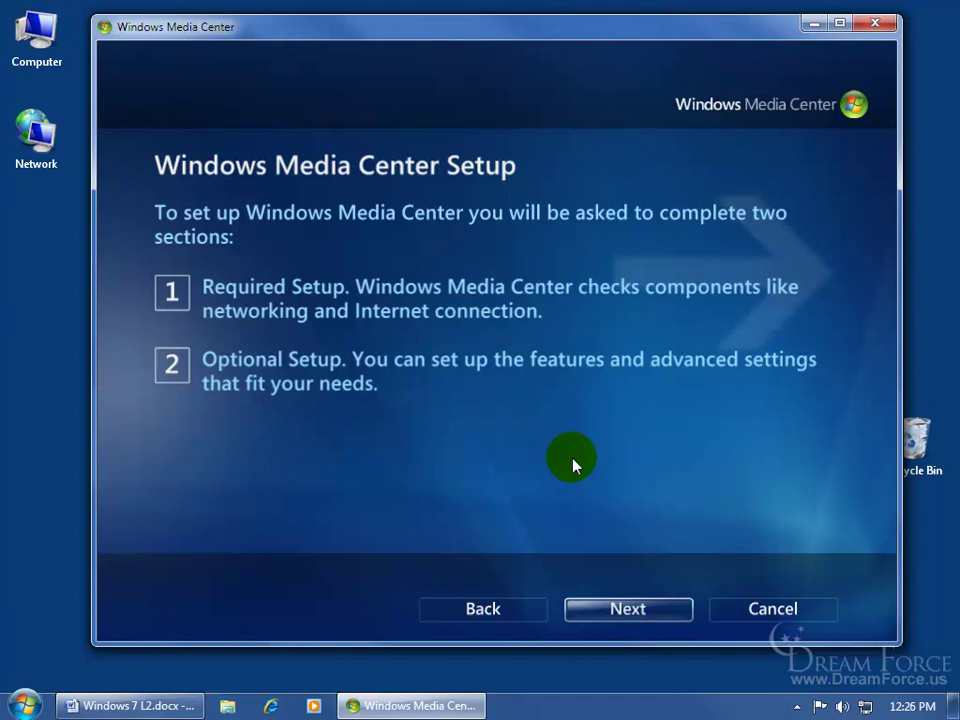
pyautogui.click(616, 609)
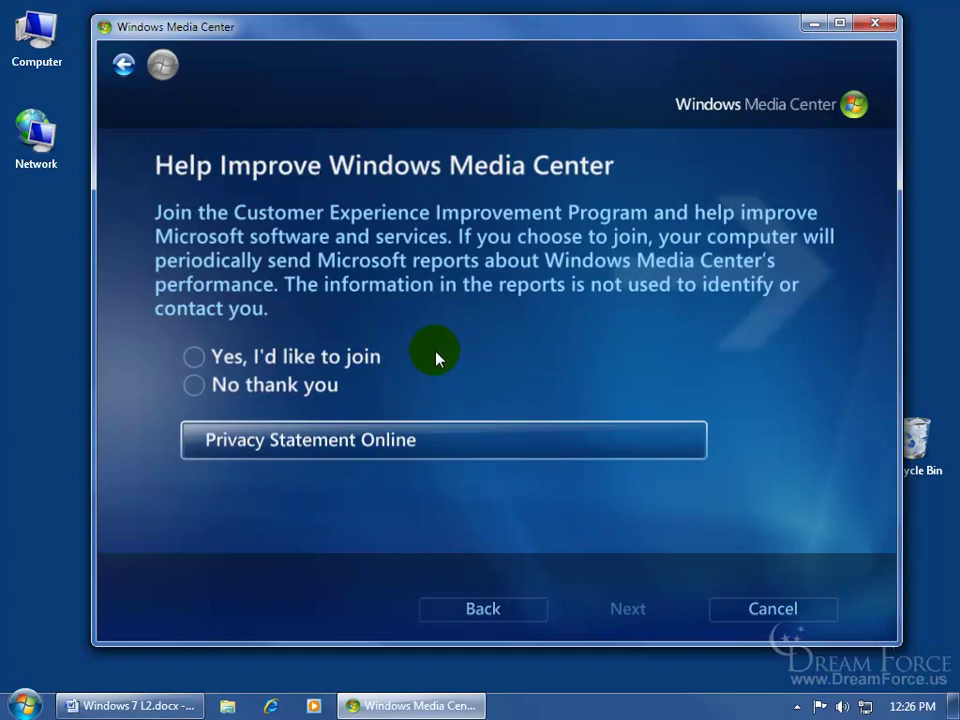
# - Decline the Customer Experience Improvement Program, allow periodic Internet downloads for enhanced playback, and continue to Optional Setup
pyautogui.click(194, 385)
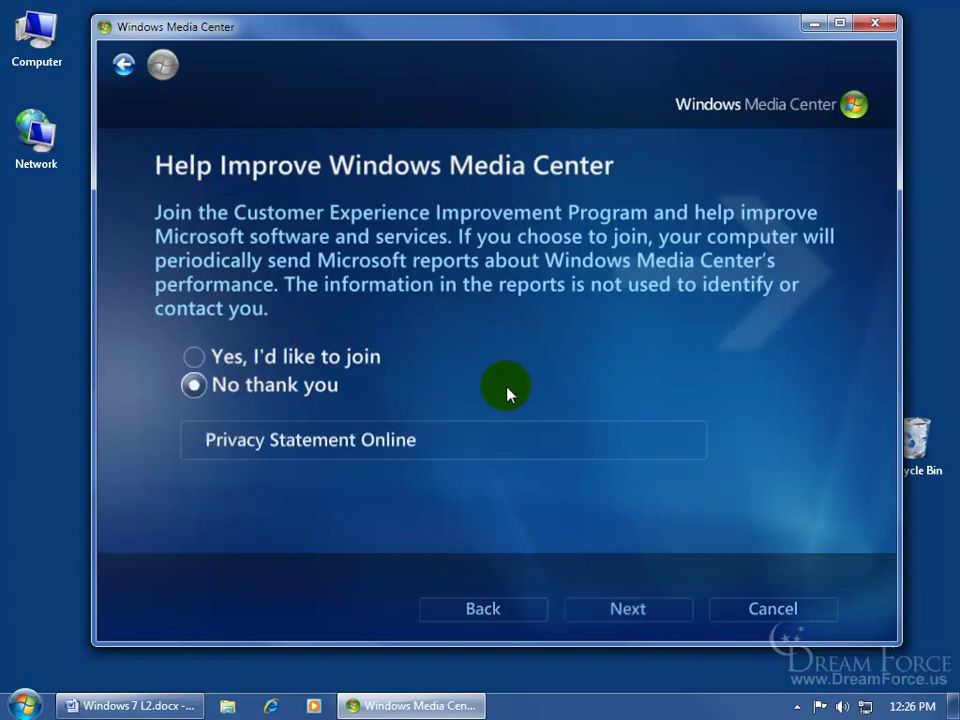
pyautogui.click(666, 607)
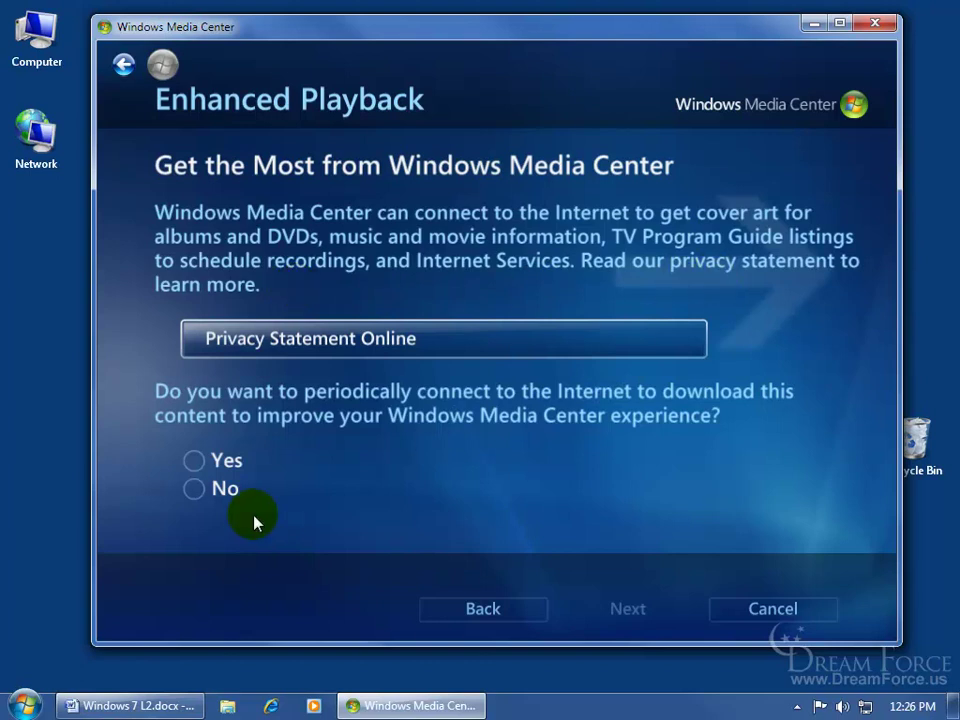
pyautogui.click(194, 460)
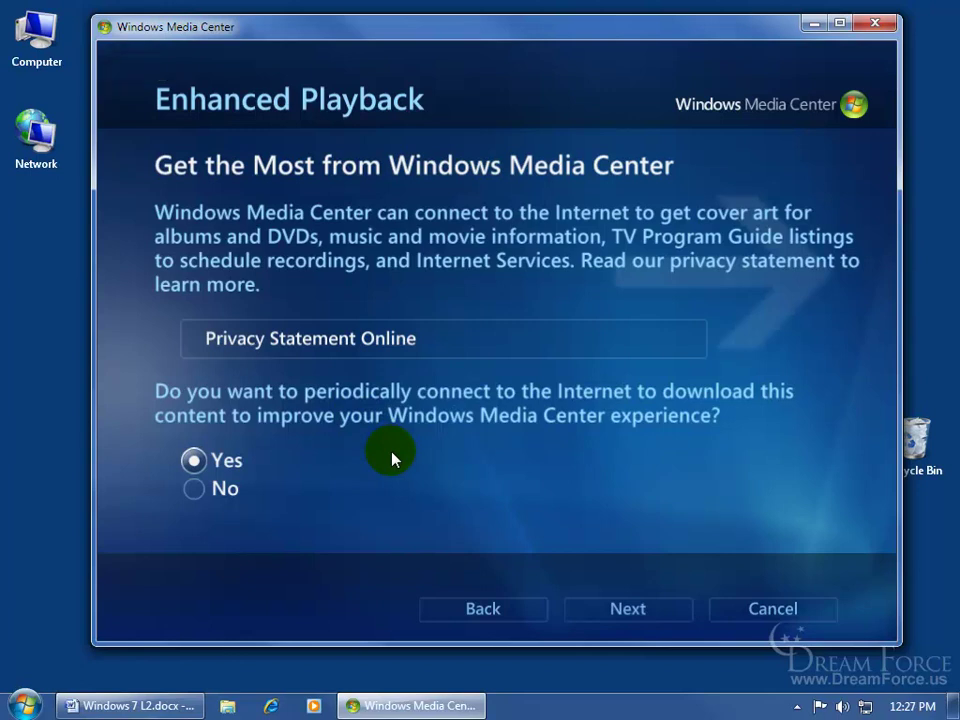
pyautogui.click(645, 612)
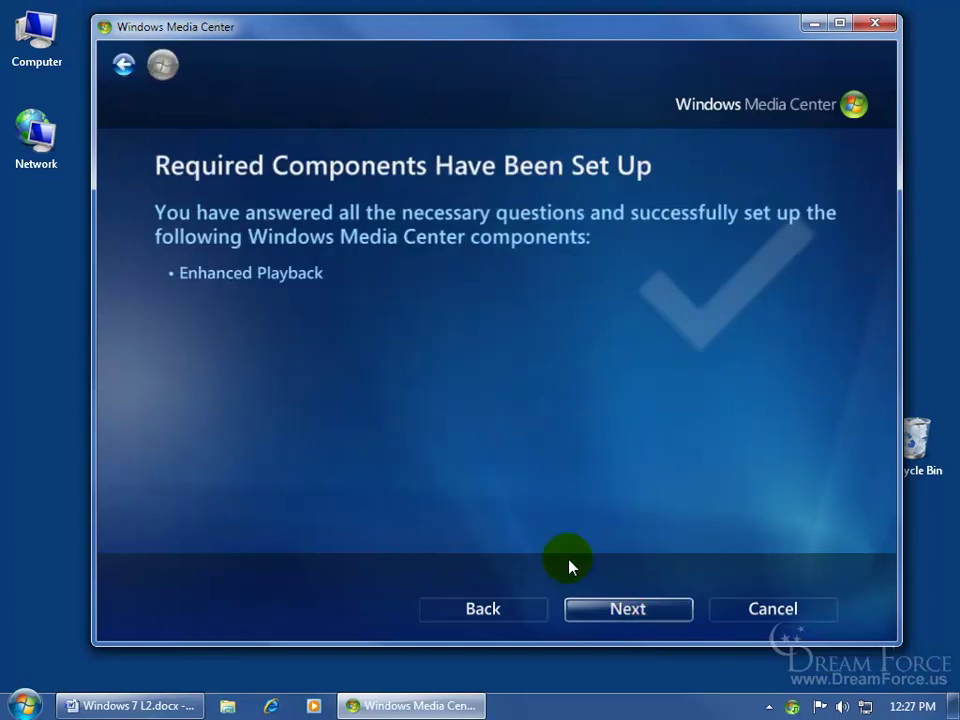
pyautogui.click(608, 612)
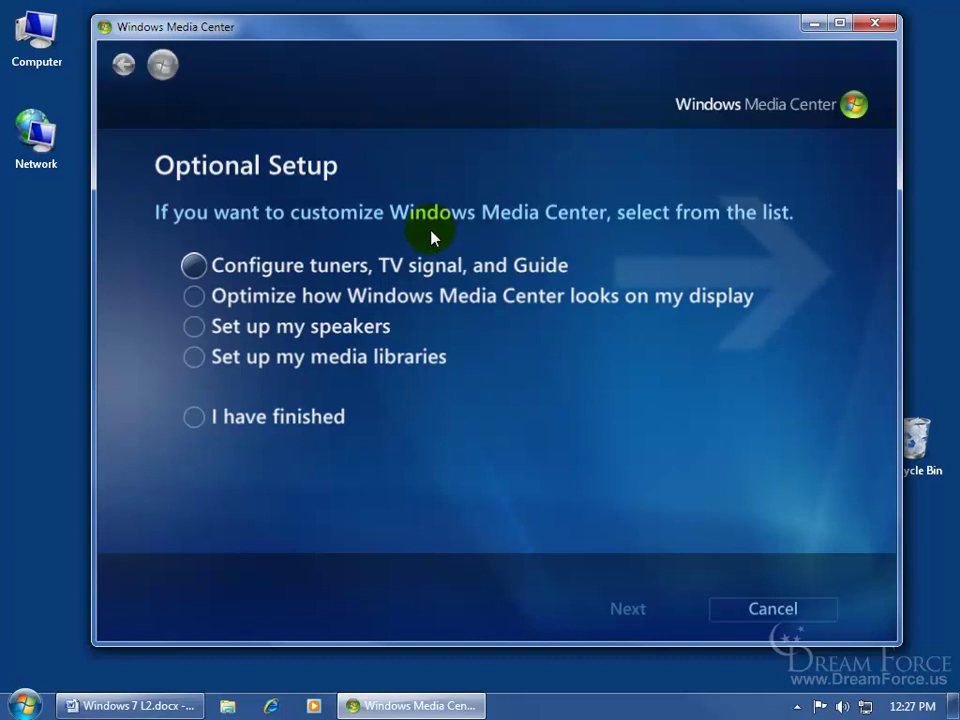
# - Choose to configure tuners, TV signal, and Guide, and accept United States as the TV services region
pyautogui.click(193, 265)
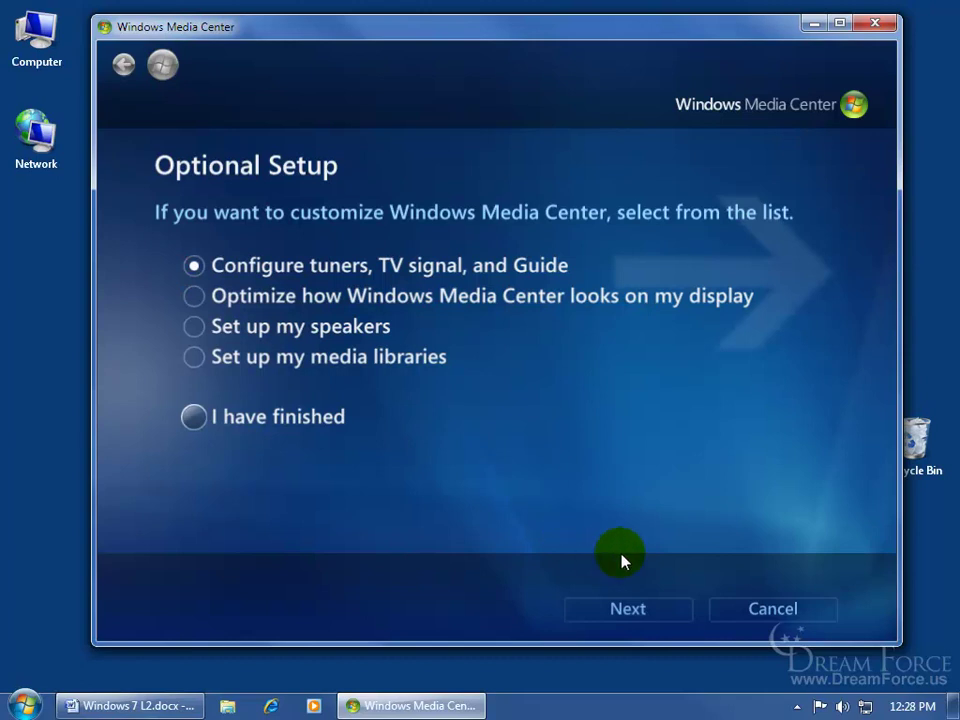
pyautogui.click(627, 605)
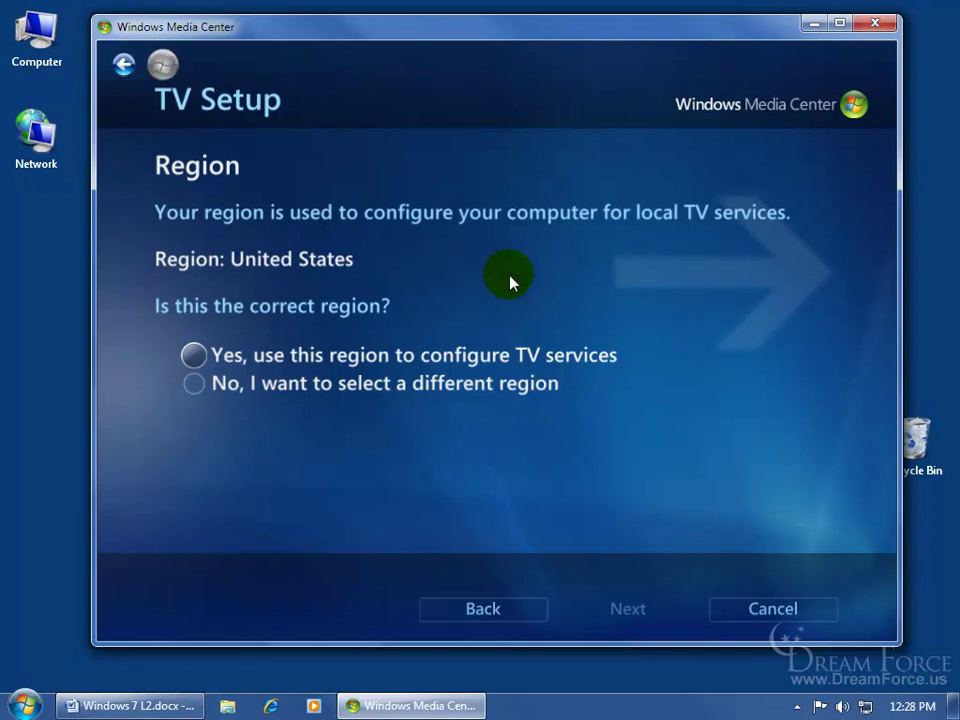
pyautogui.click(211, 359)
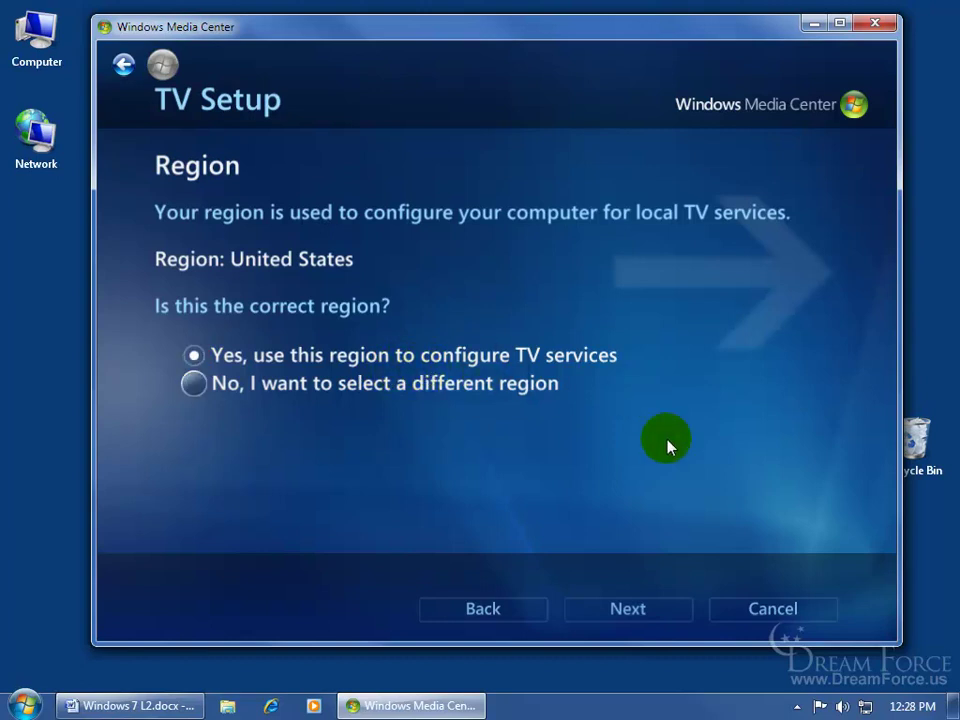
pyautogui.click(648, 600)
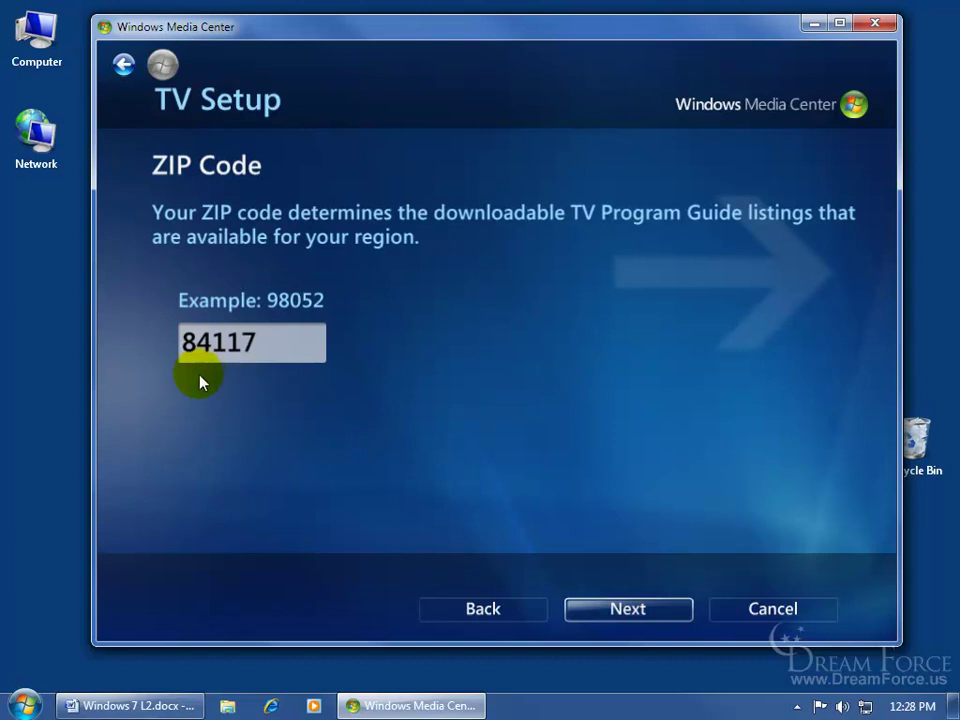
# - Enter the ZIP code for the TV Program Guide listings and submit it
pyautogui.click(231, 347)
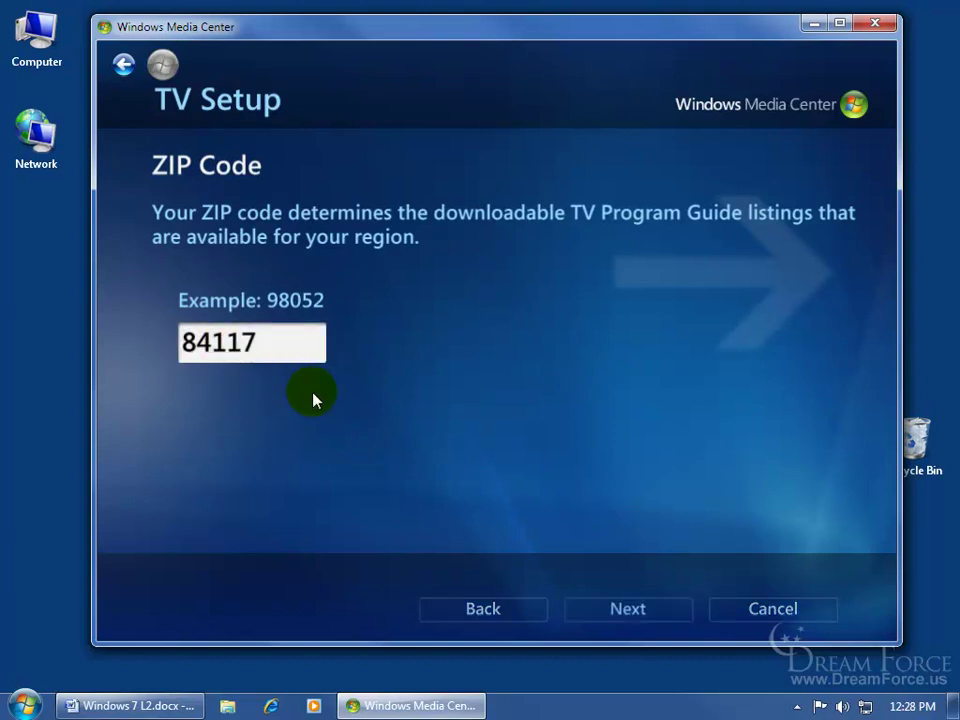
pyautogui.press('BackSpace')
pyautogui.write('7')
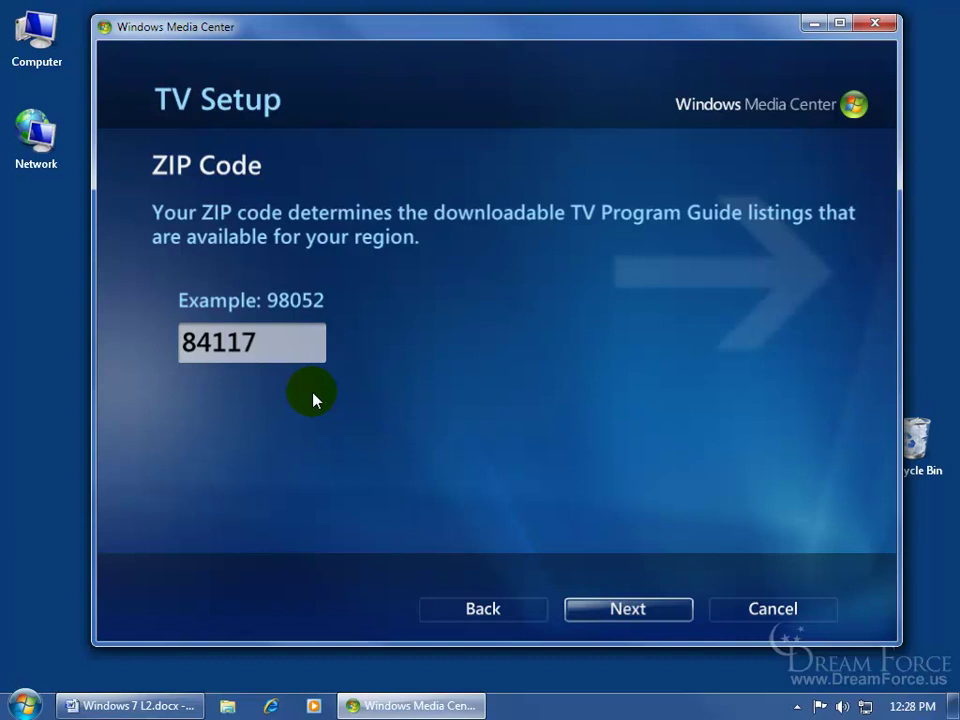
pyautogui.click(615, 608)
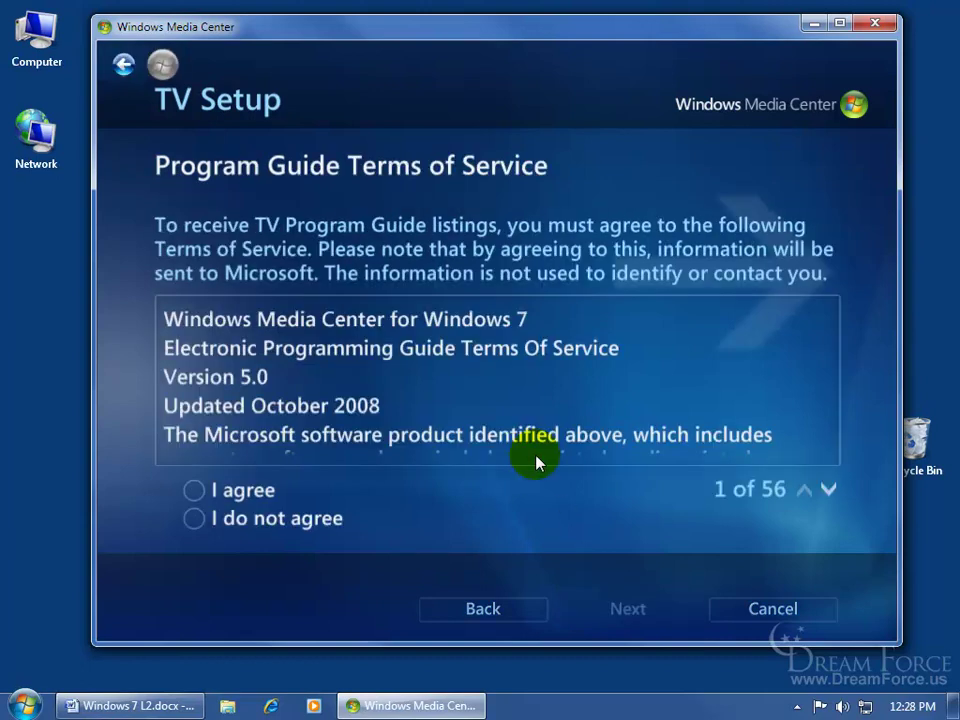
# - Page through the Program Guide Terms of Service, agree to them, and continue the TV setup
pyautogui.click(827, 489)
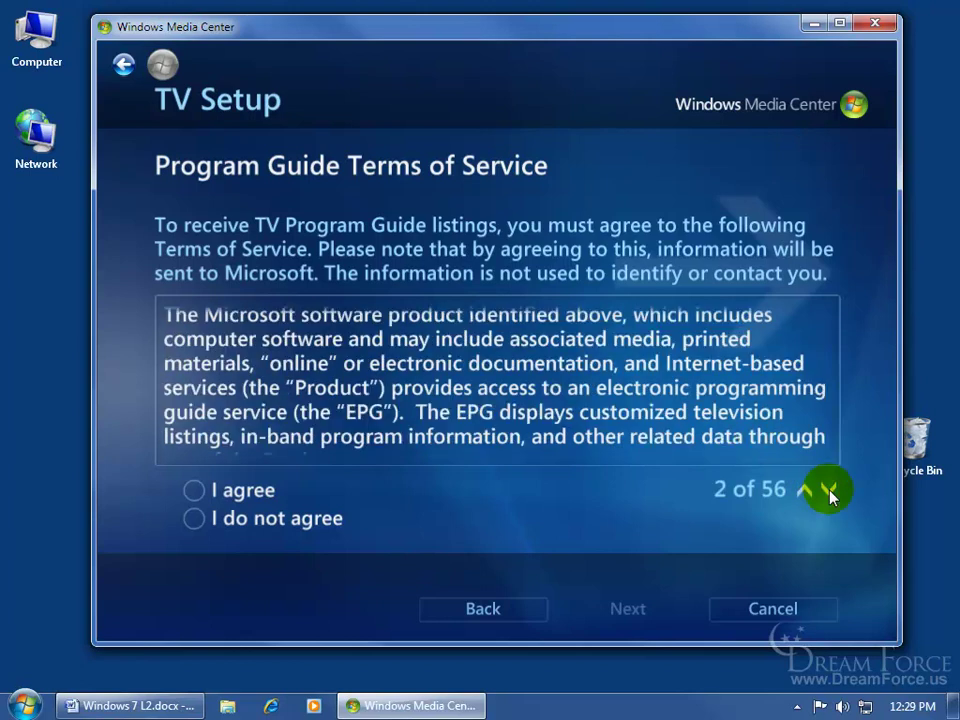
pyautogui.click(828, 490)
pyautogui.click(828, 490)
pyautogui.click(828, 490)
pyautogui.click(828, 490)
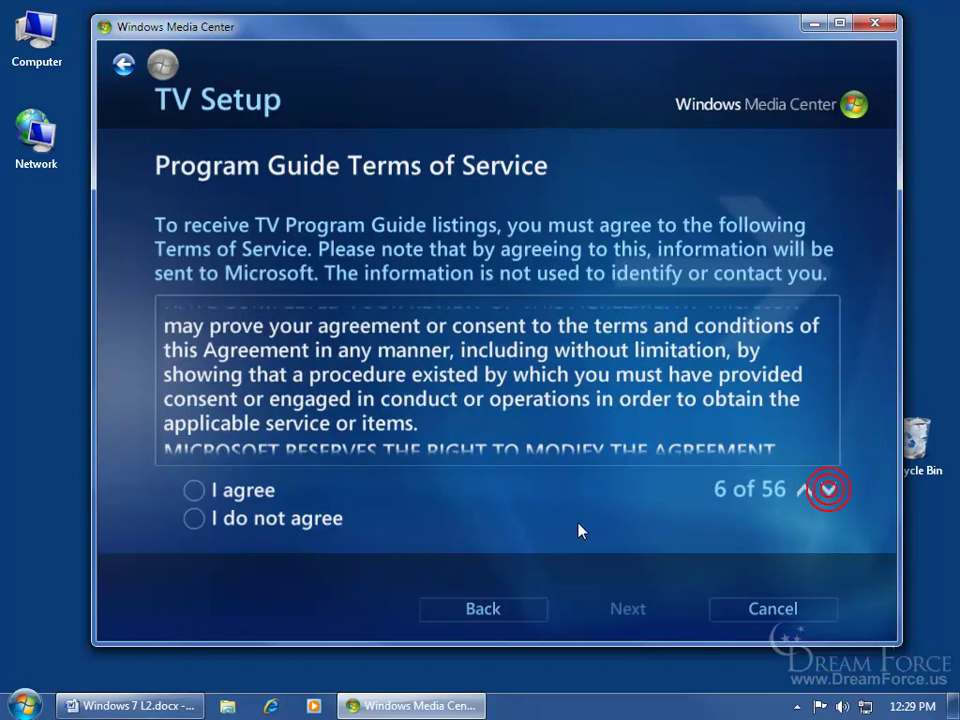
pyautogui.click(193, 490)
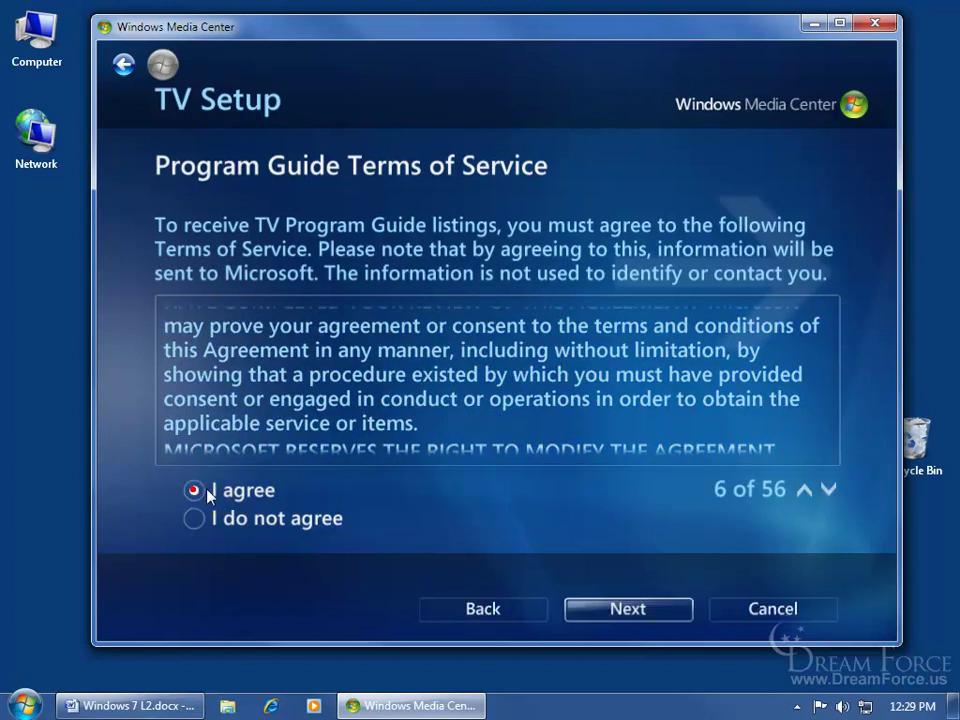
pyautogui.click(636, 614)
pyautogui.click(652, 540)
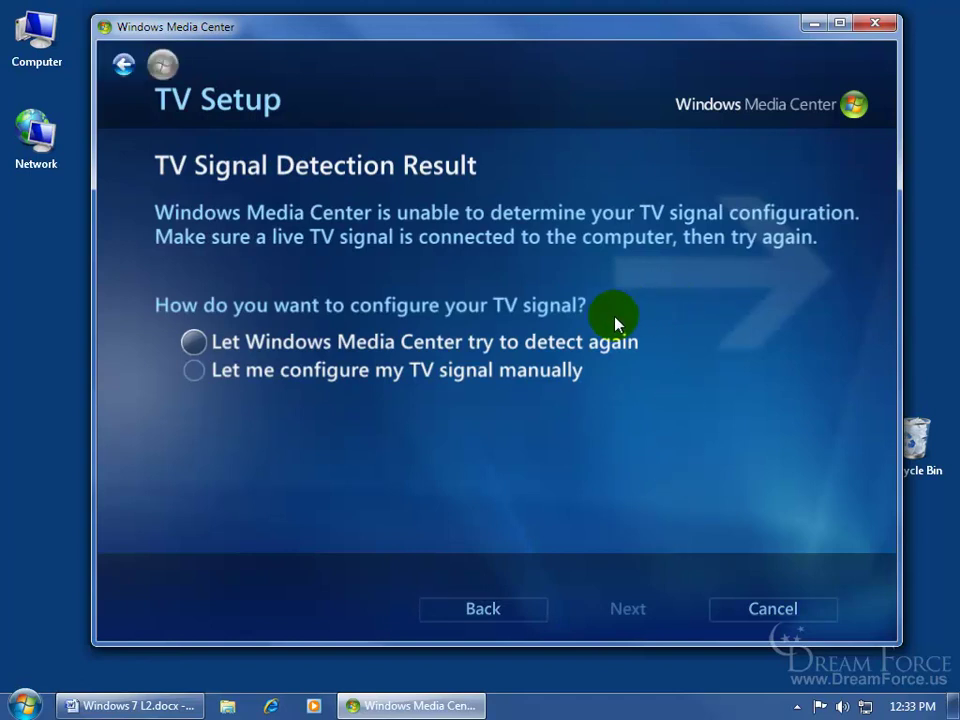
# - Choose to configure the TV signal manually and set the signal type to Antenna
pyautogui.click(315, 372)
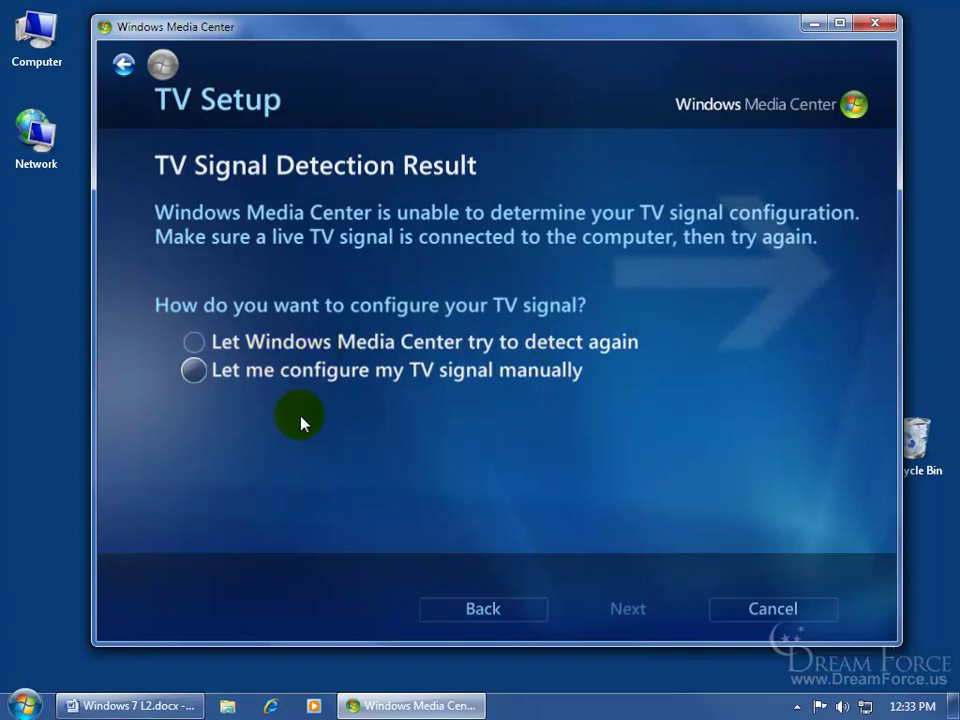
pyautogui.click(193, 370)
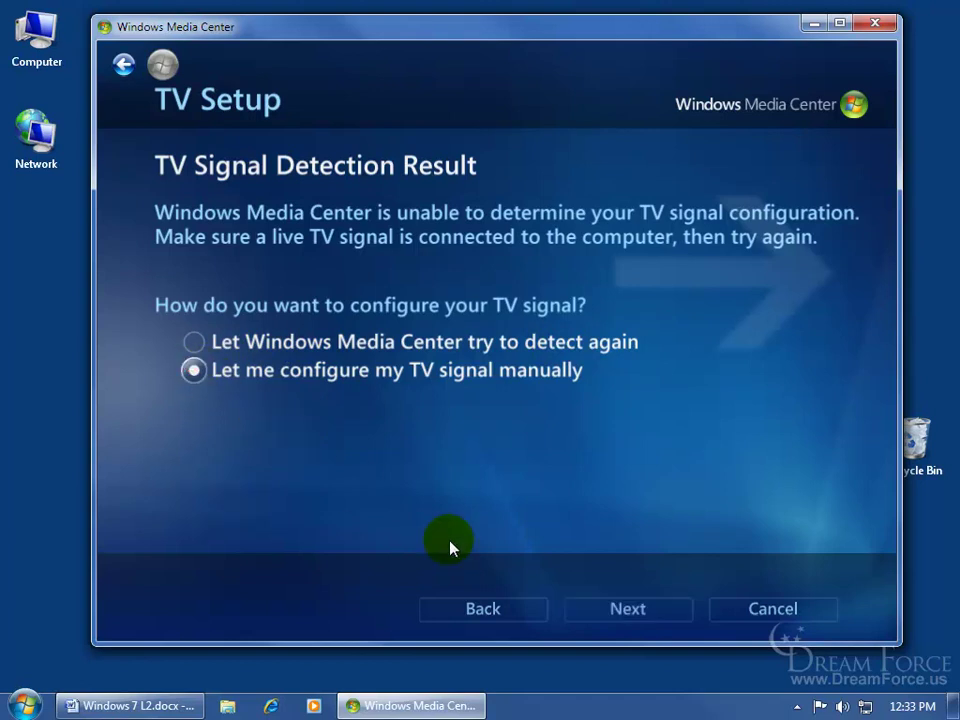
pyautogui.click(617, 609)
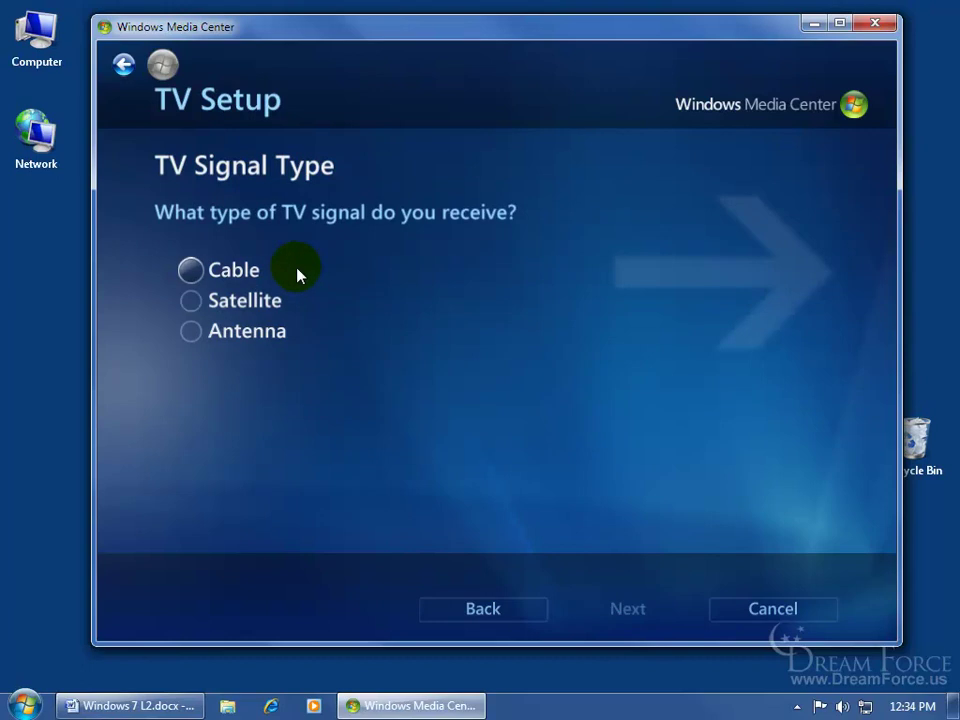
pyautogui.click(222, 336)
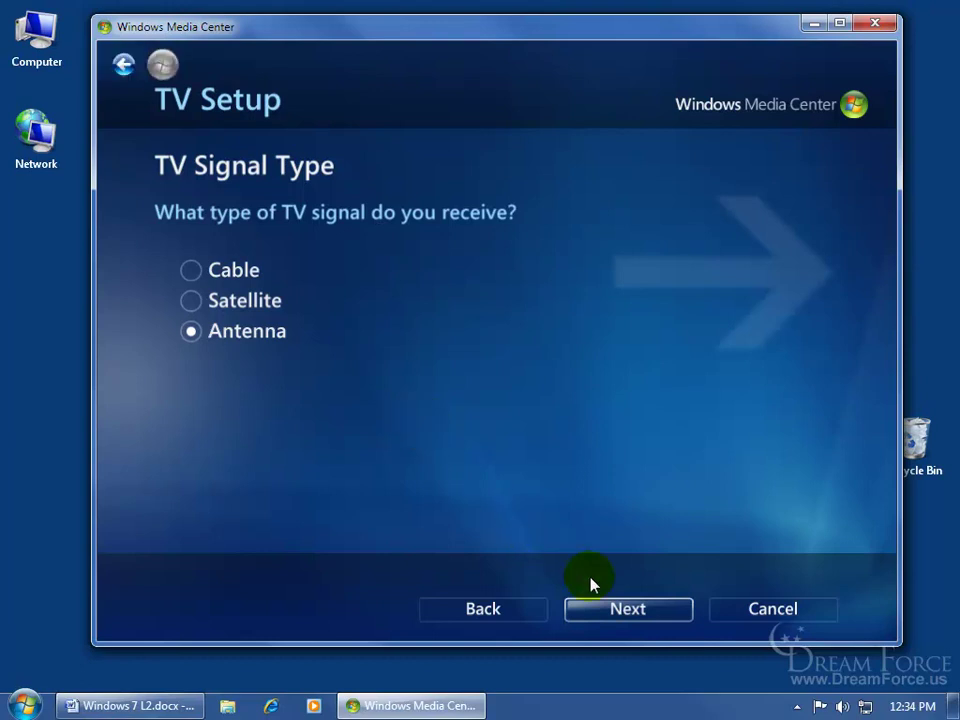
pyautogui.click(621, 608)
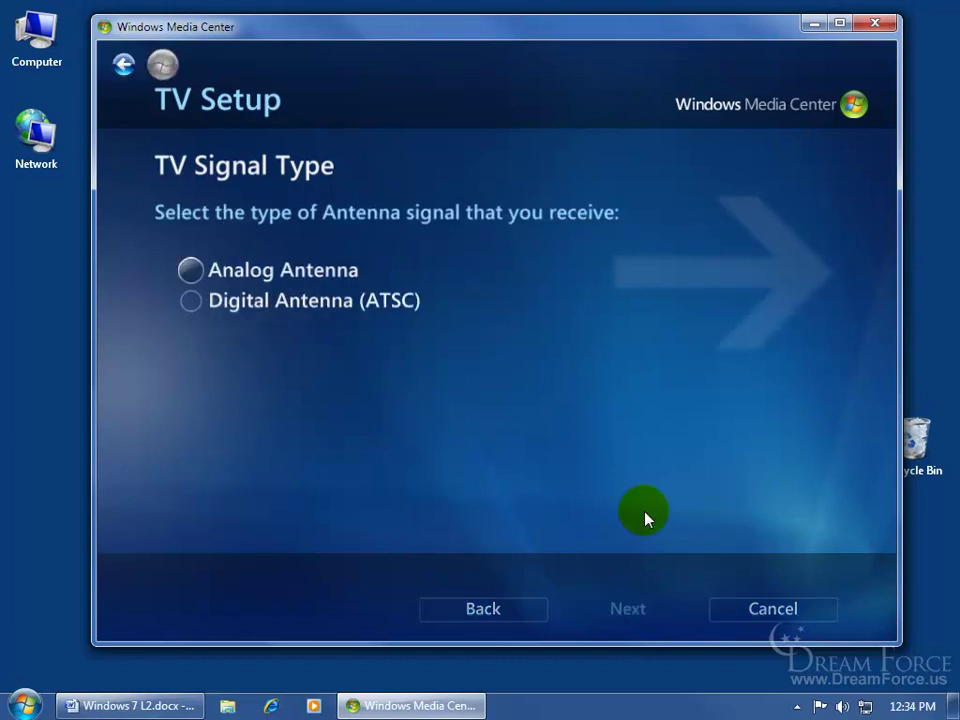
# - Set the antenna signal to Analog Antenna and decline setting up another TV signal
pyautogui.click(195, 272)
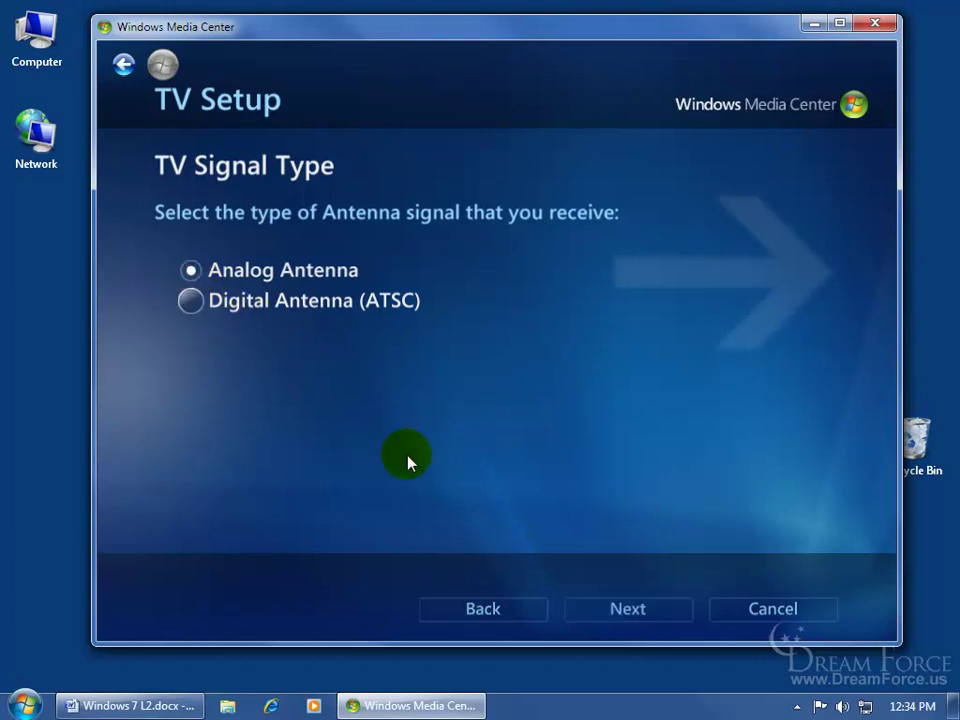
pyautogui.click(624, 609)
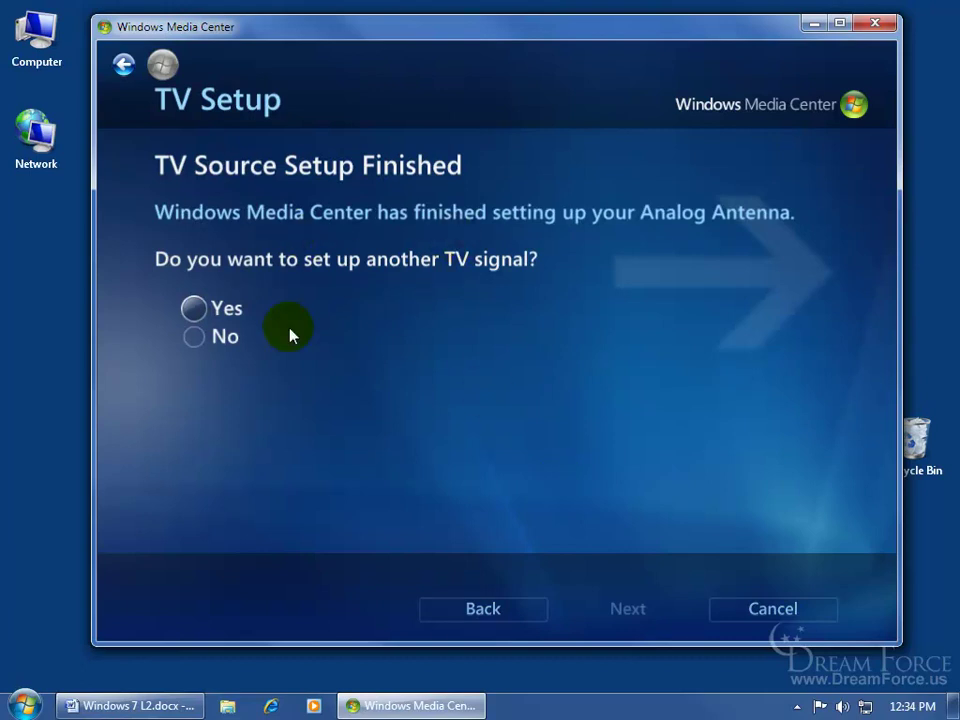
pyautogui.click(195, 337)
pyautogui.click(665, 612)
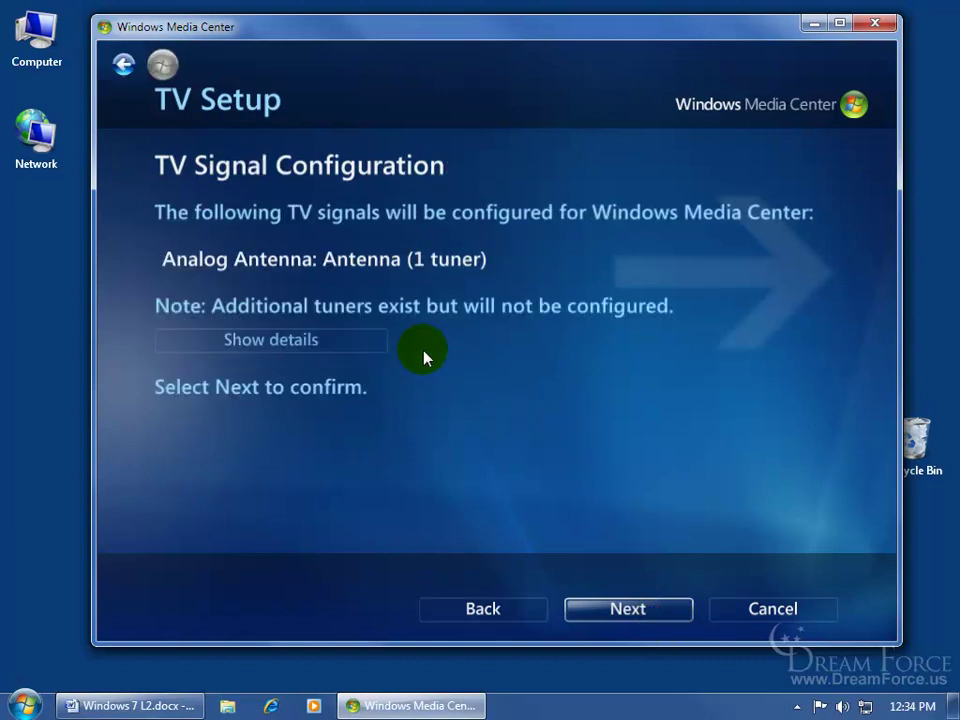
# - Examine the details of the additional tuners that will not be configured, and return to the signal configuration summary
pyautogui.click(332, 348)
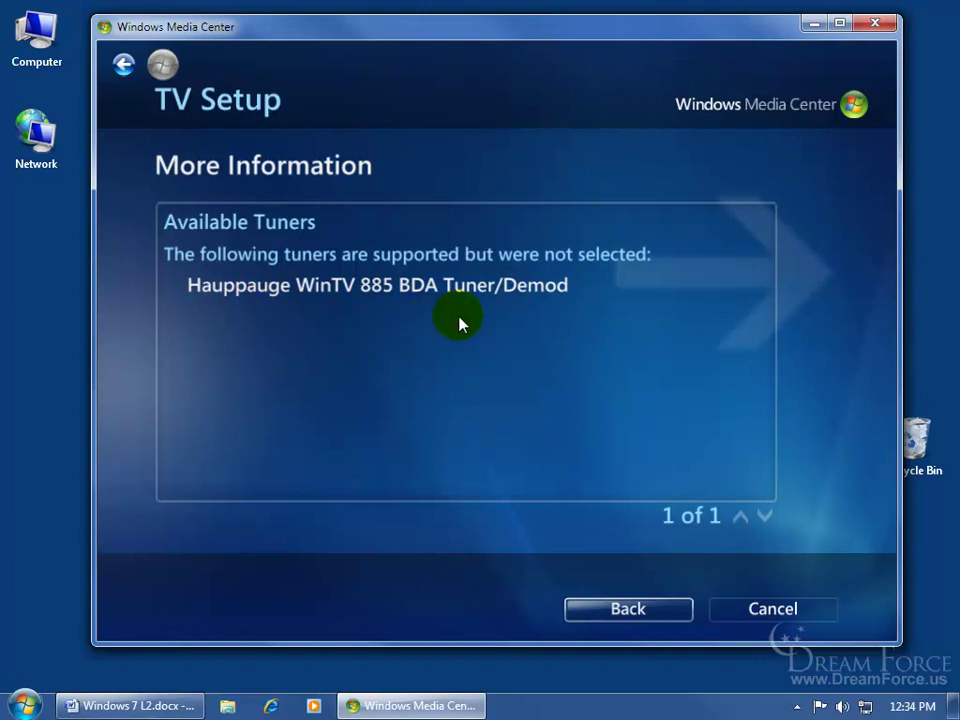
pyautogui.click(628, 610)
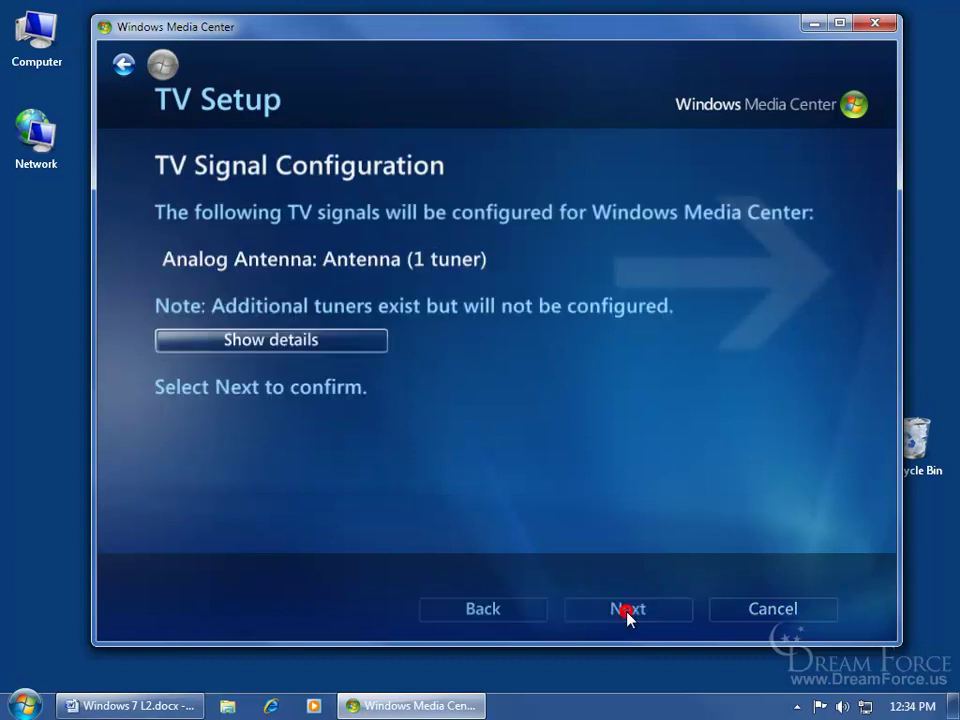
# - Return to the antenna signal choice, select Digital Antenna (ATSC), and decline setting up another TV signal
pyautogui.click(506, 610)
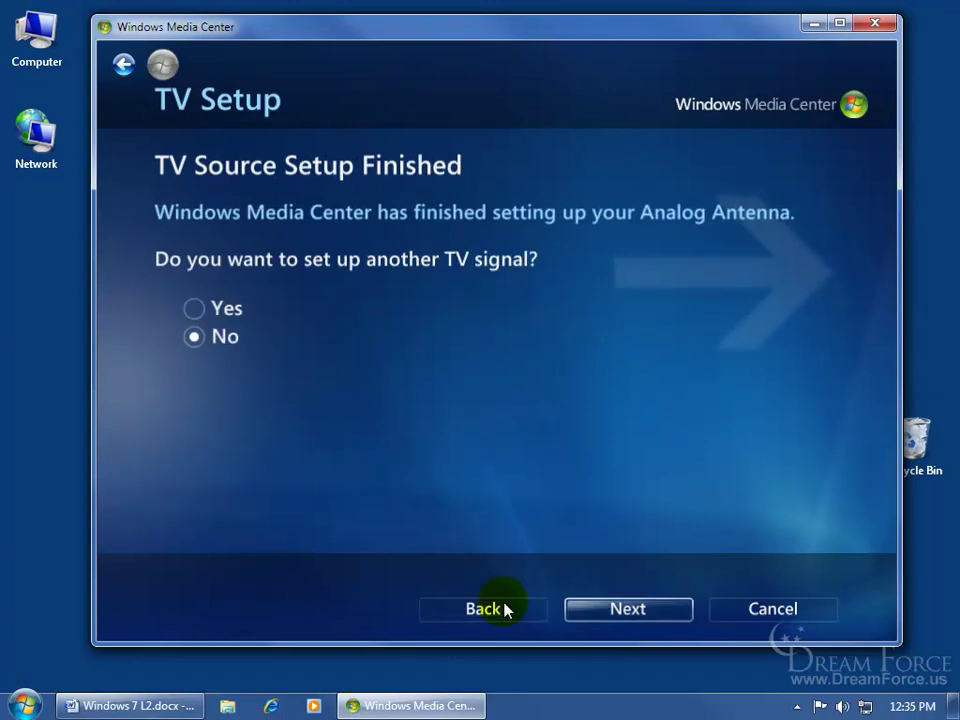
pyautogui.click(200, 302)
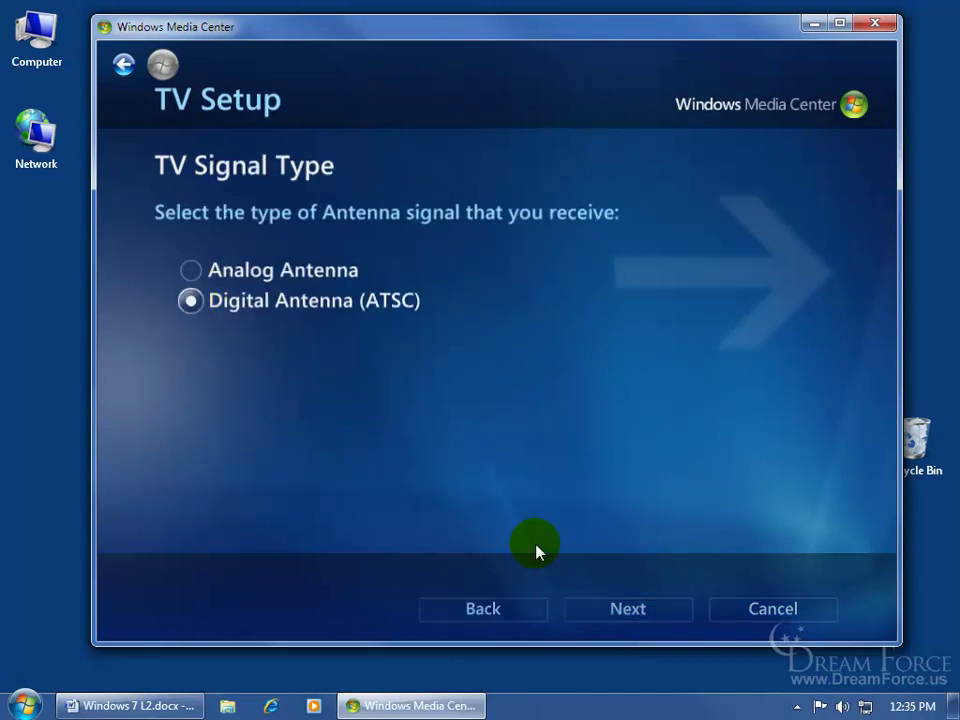
pyautogui.click(603, 612)
pyautogui.click(194, 338)
pyautogui.click(617, 609)
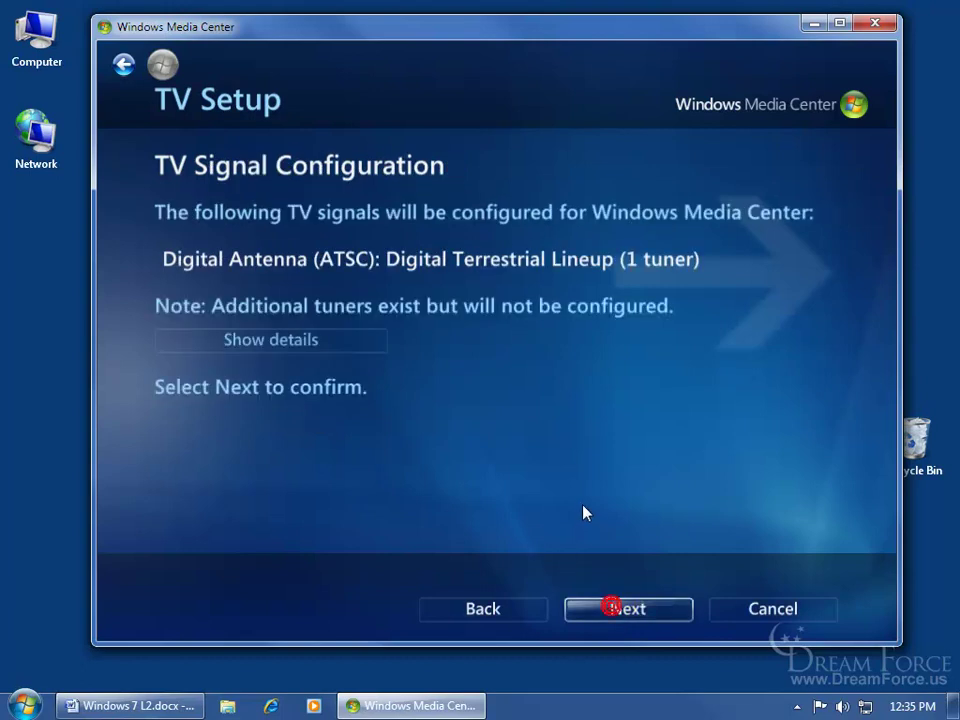
# - Confirm the Digital Antenna (ATSC) signal configuration and finish the TV signal setup
pyautogui.click(585, 512)
pyautogui.click(626, 611)
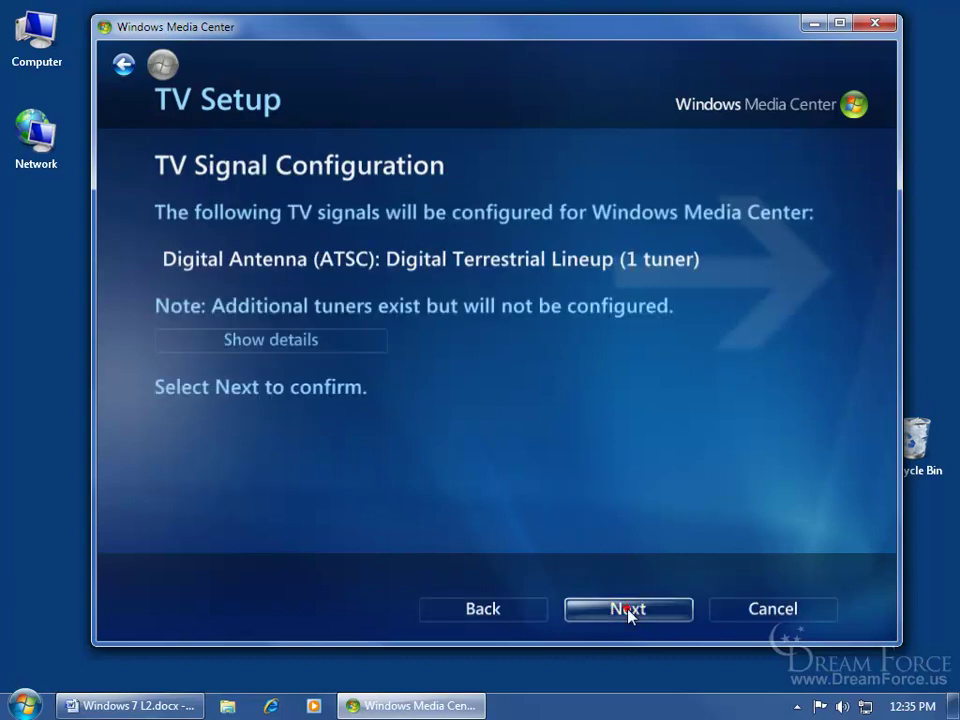
pyautogui.click(617, 547)
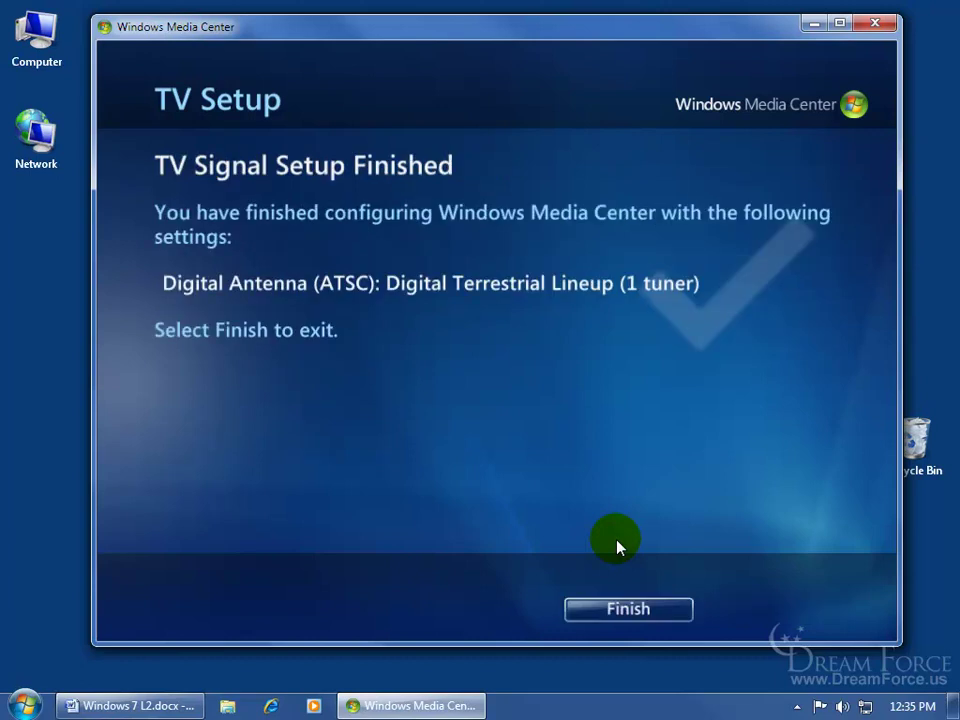
pyautogui.click(620, 610)
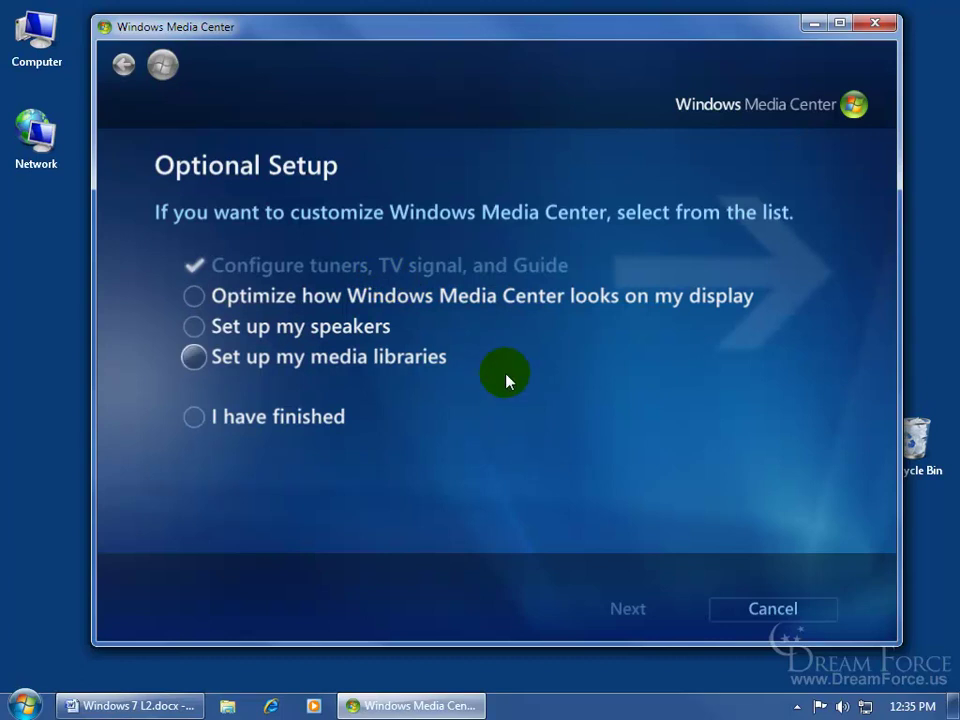
# - Mark the optional setup as finished and complete the setup to start using Windows Media Center
pyautogui.click(193, 417)
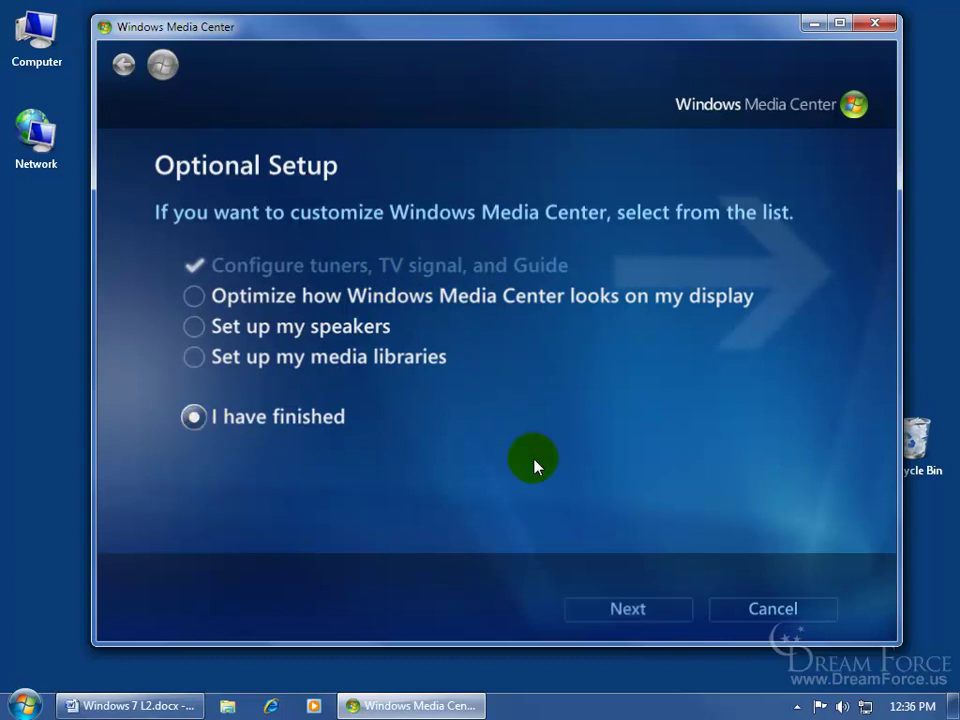
pyautogui.click(624, 612)
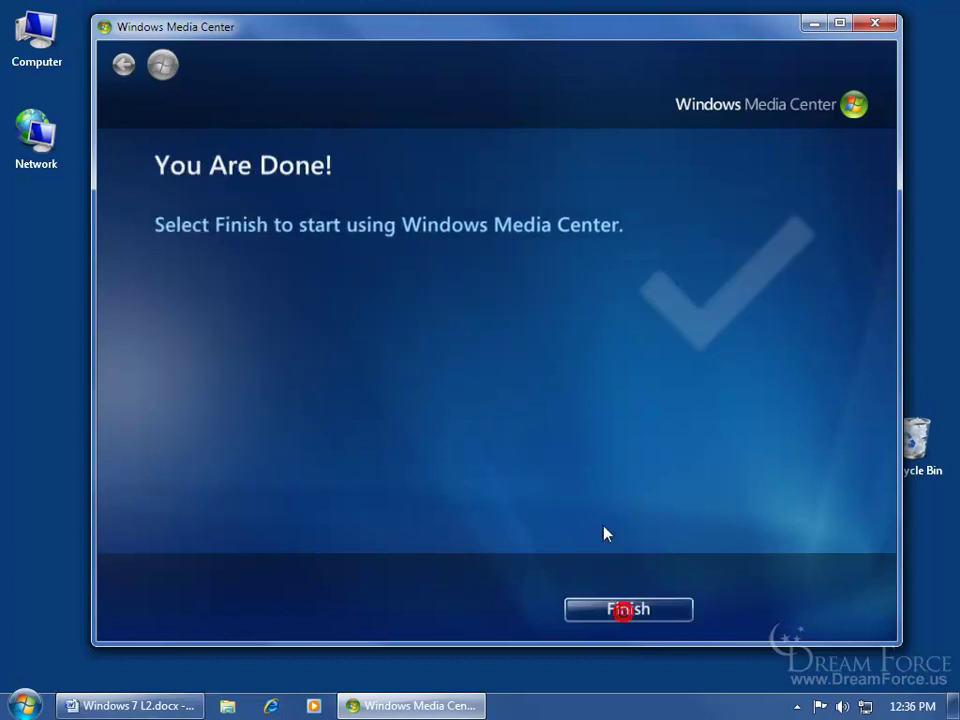
pyautogui.click(620, 610)
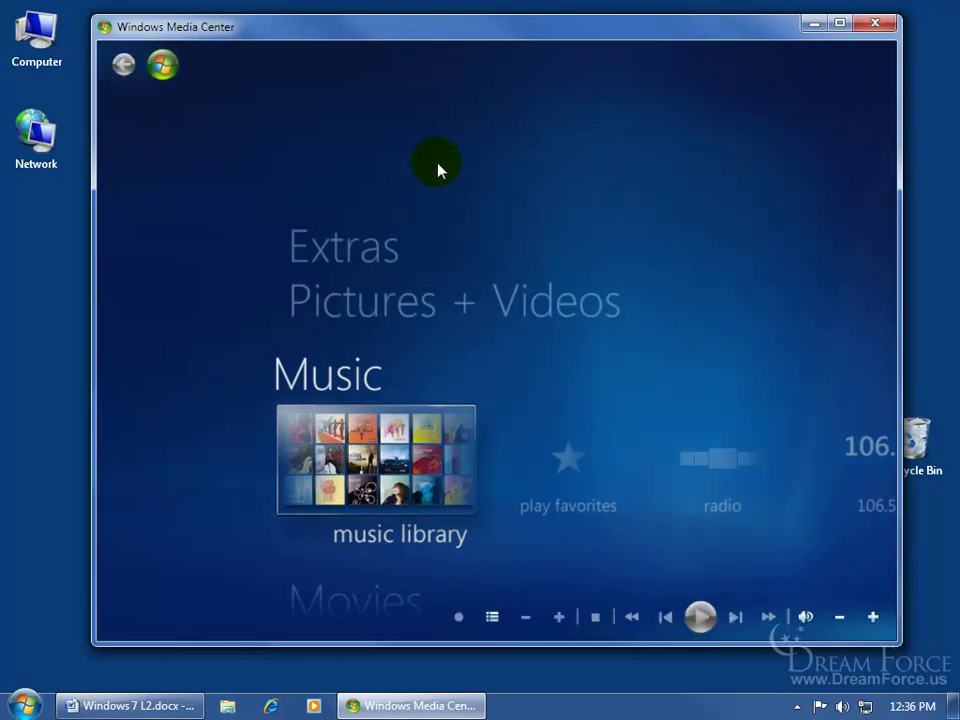
# - Browse the start menu categories from Music up to Extras
pyautogui.moveTo(393, 115)
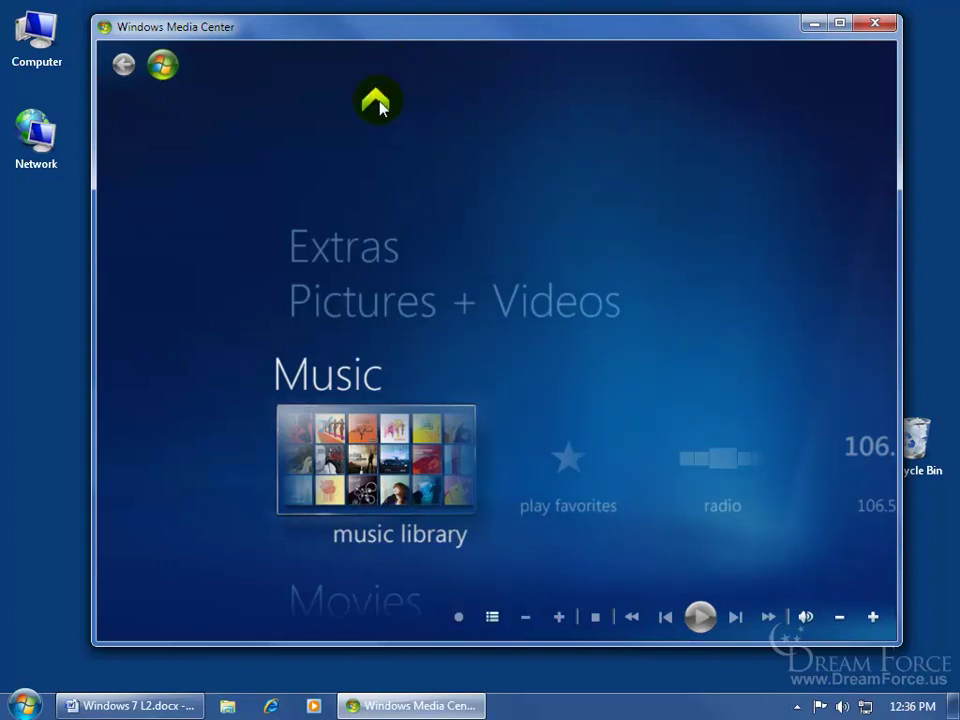
pyautogui.click(378, 103)
pyautogui.click(378, 103)
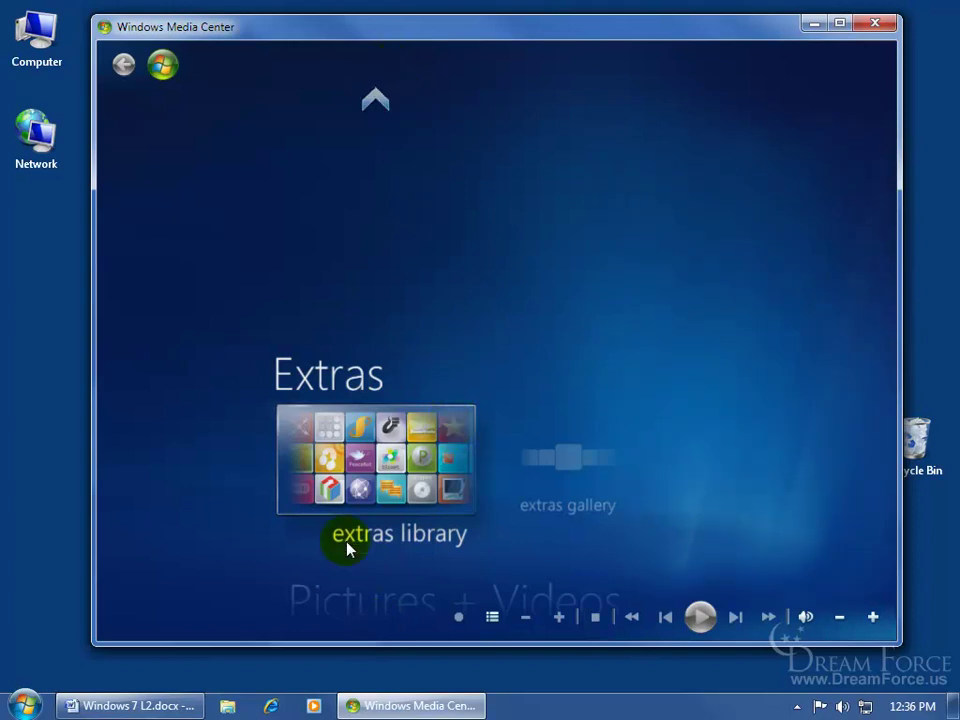
# - Review the Windows Media Center Setup options in the General settings and return to the start menu
pyautogui.click(384, 627)
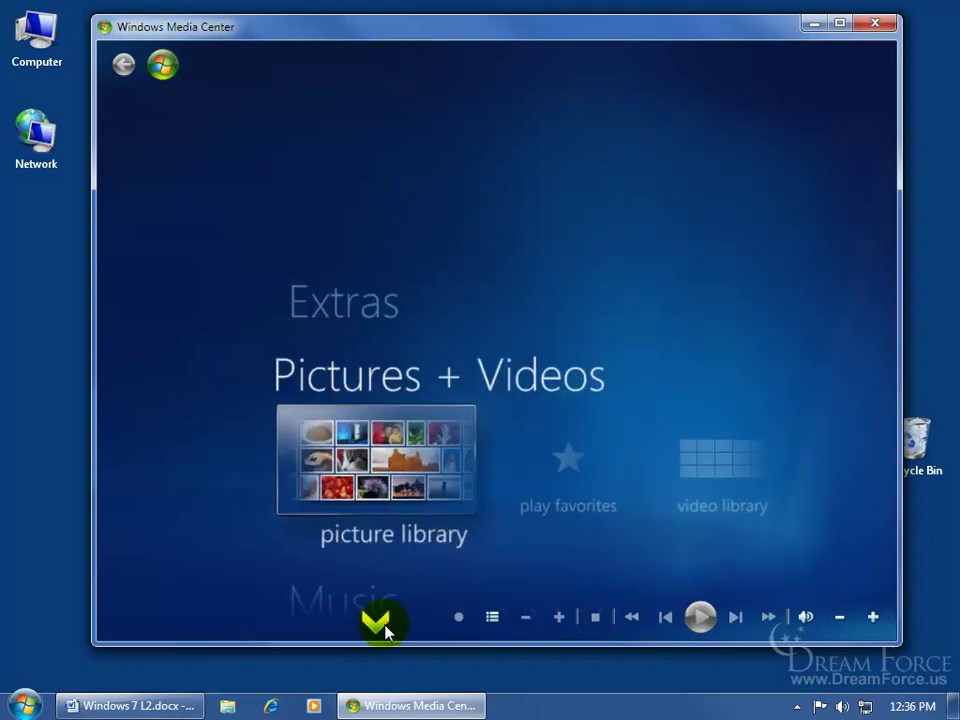
pyautogui.click(384, 627)
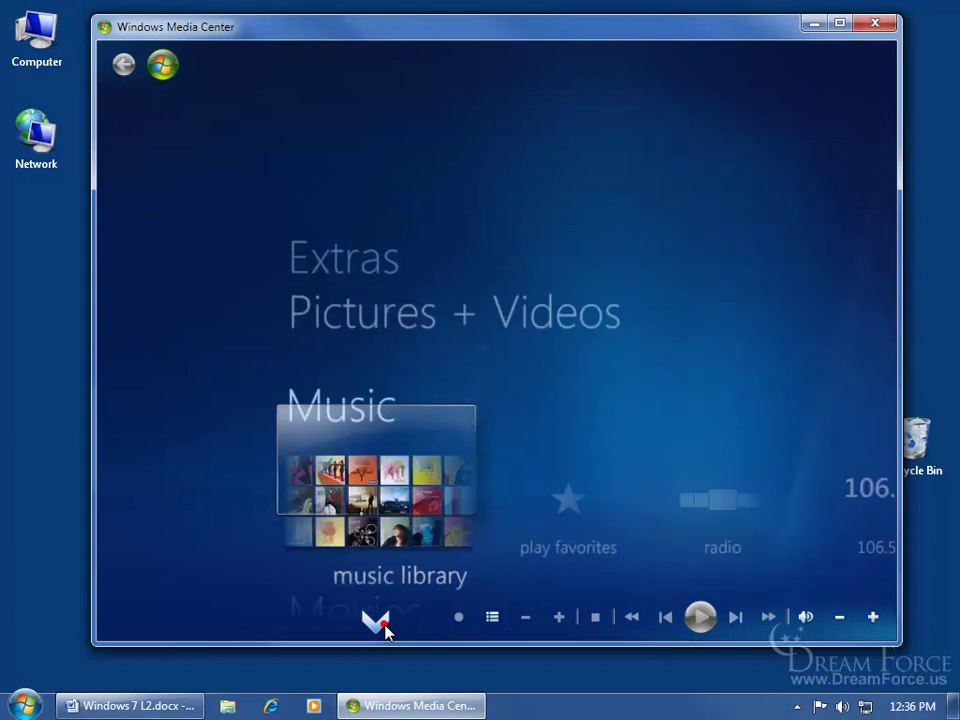
pyautogui.click(384, 627)
pyautogui.click(384, 627)
pyautogui.click(384, 627)
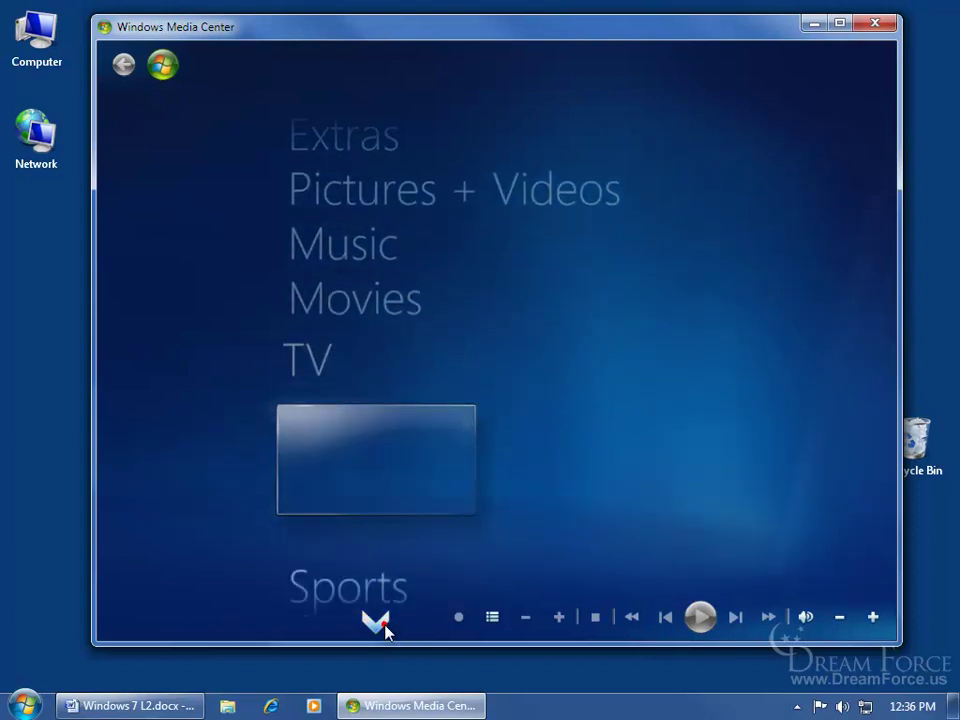
pyautogui.click(384, 627)
pyautogui.click(379, 476)
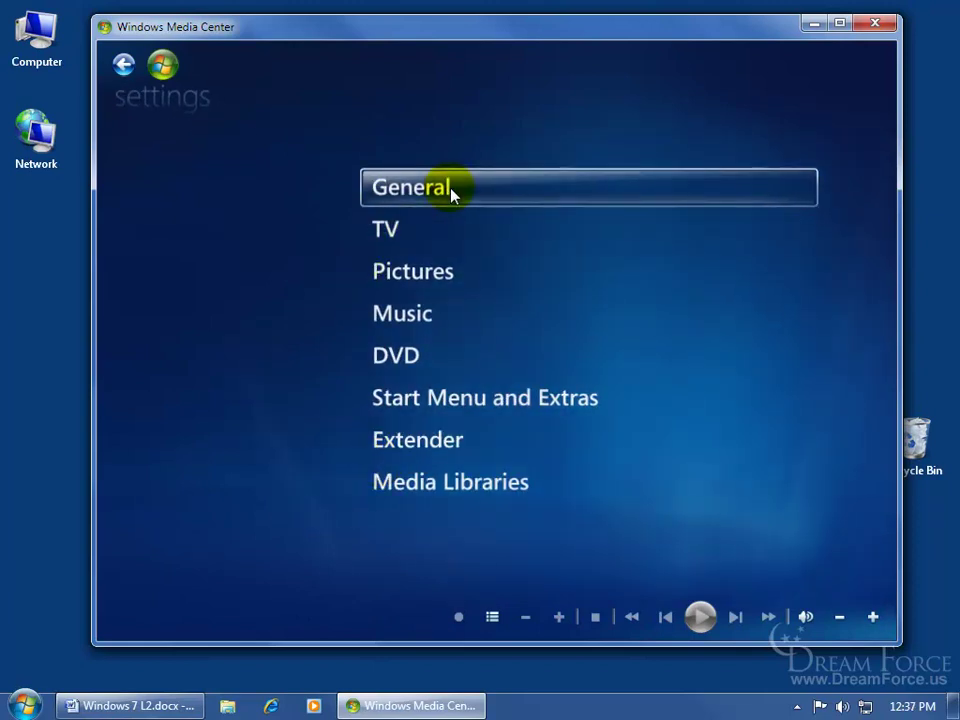
pyautogui.click(451, 193)
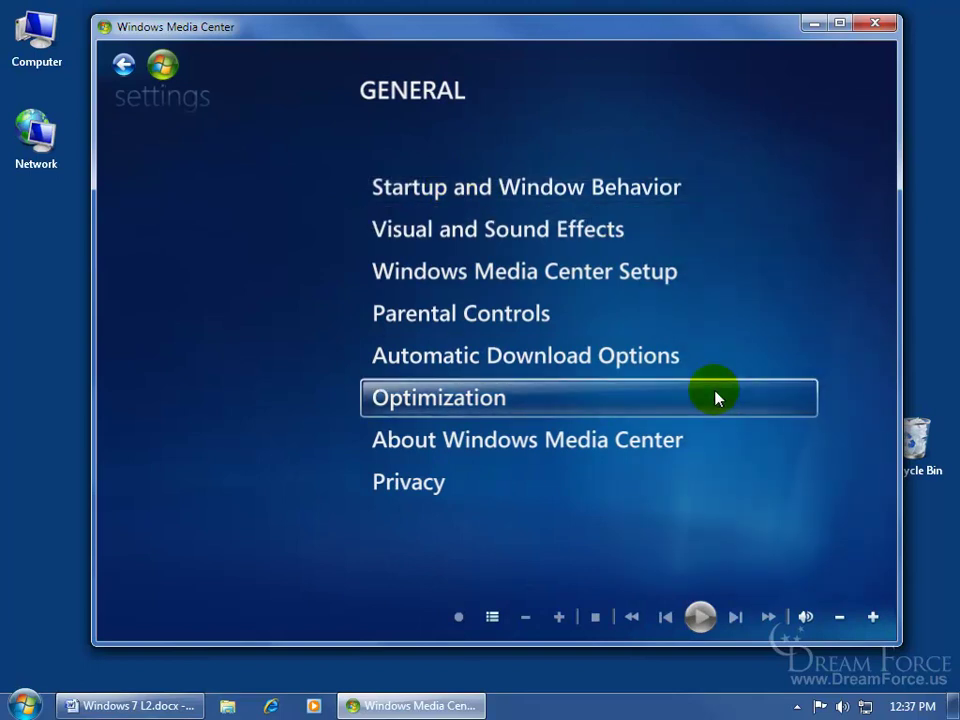
pyautogui.click(630, 277)
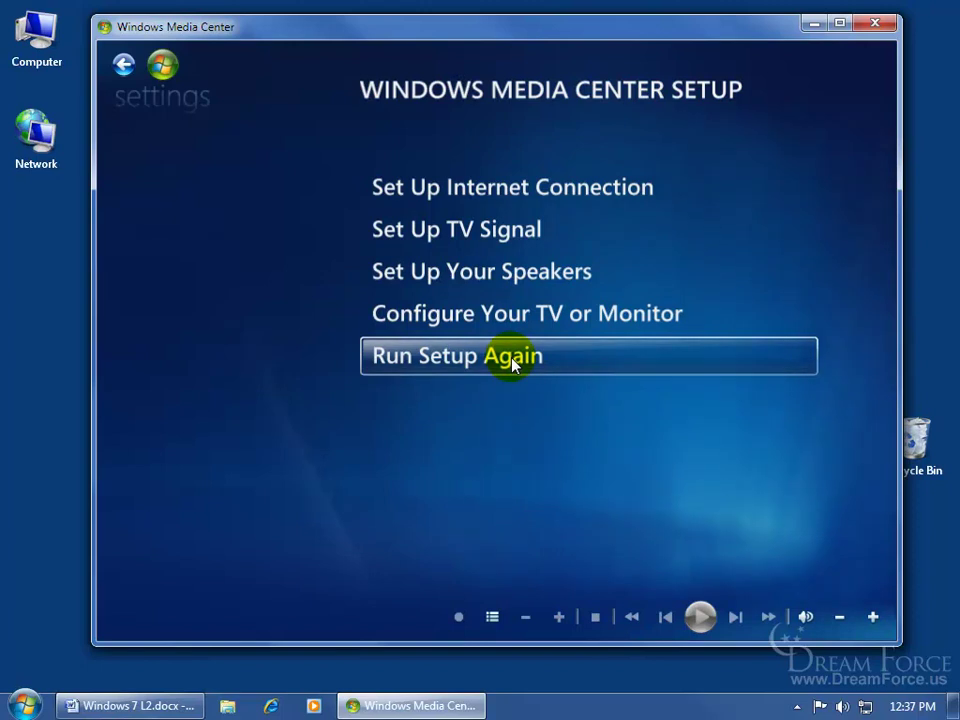
pyautogui.click(163, 66)
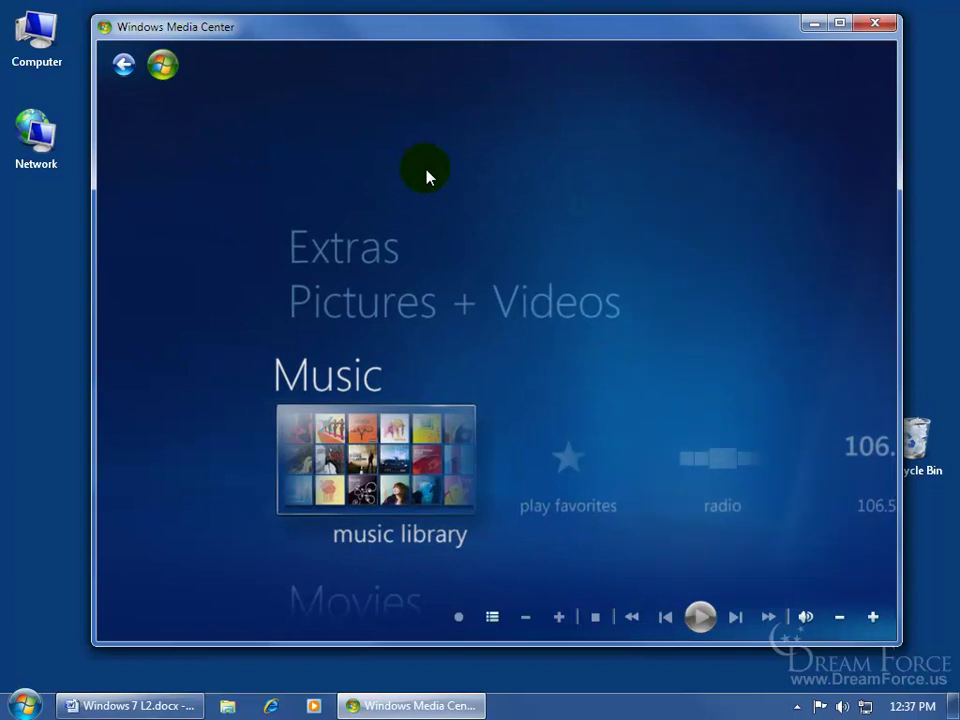
# - Start live TV from the start menu's TV category
pyautogui.click(375, 620)
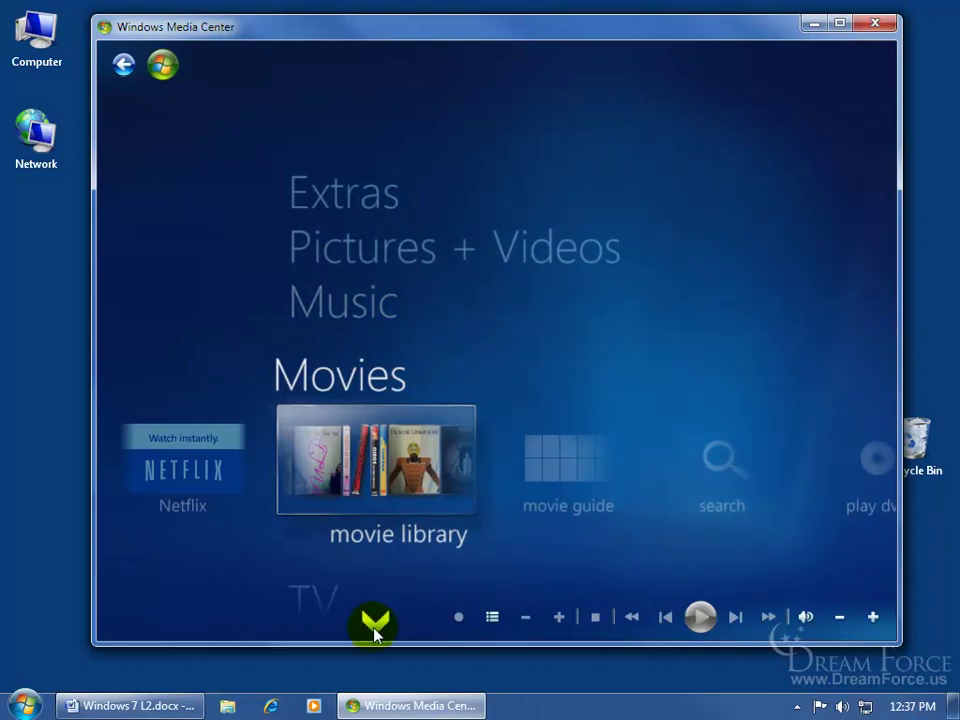
pyautogui.click(375, 628)
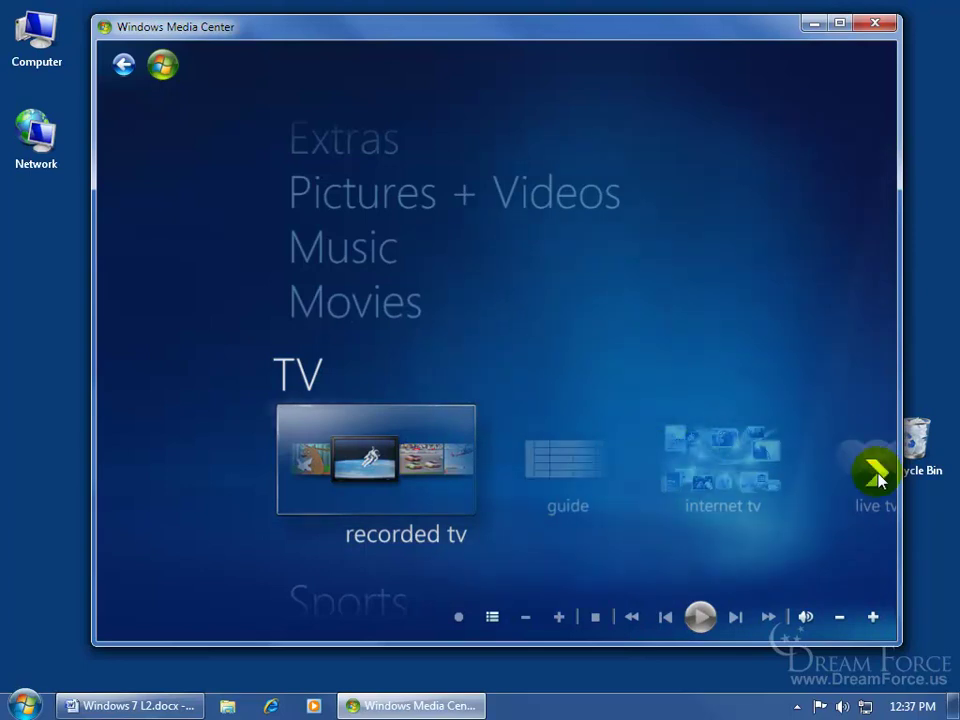
pyautogui.click(874, 470)
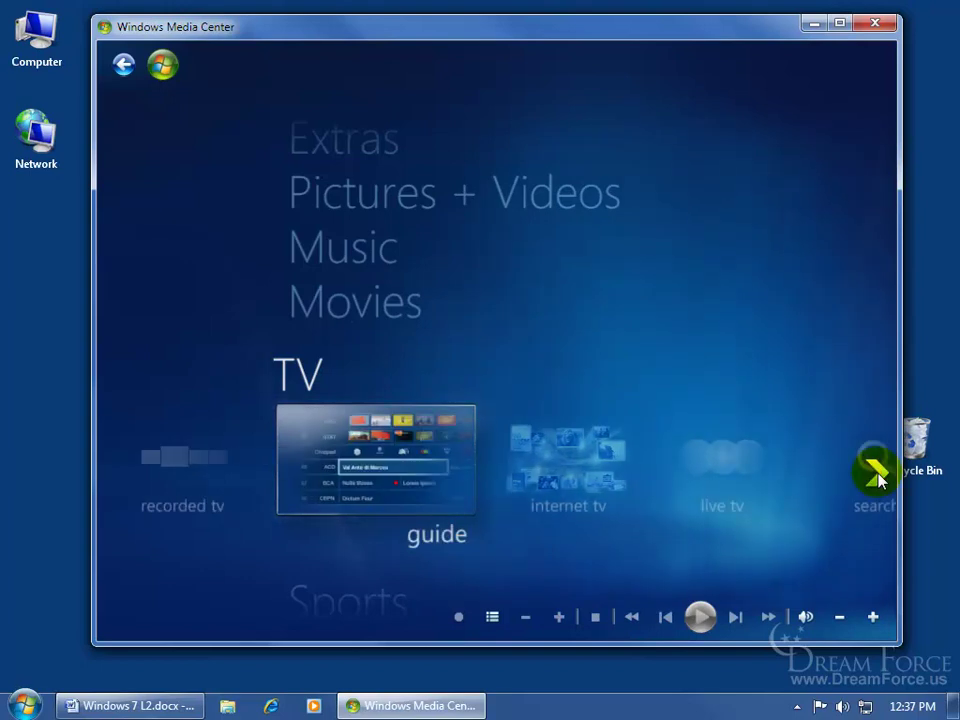
pyautogui.click(729, 466)
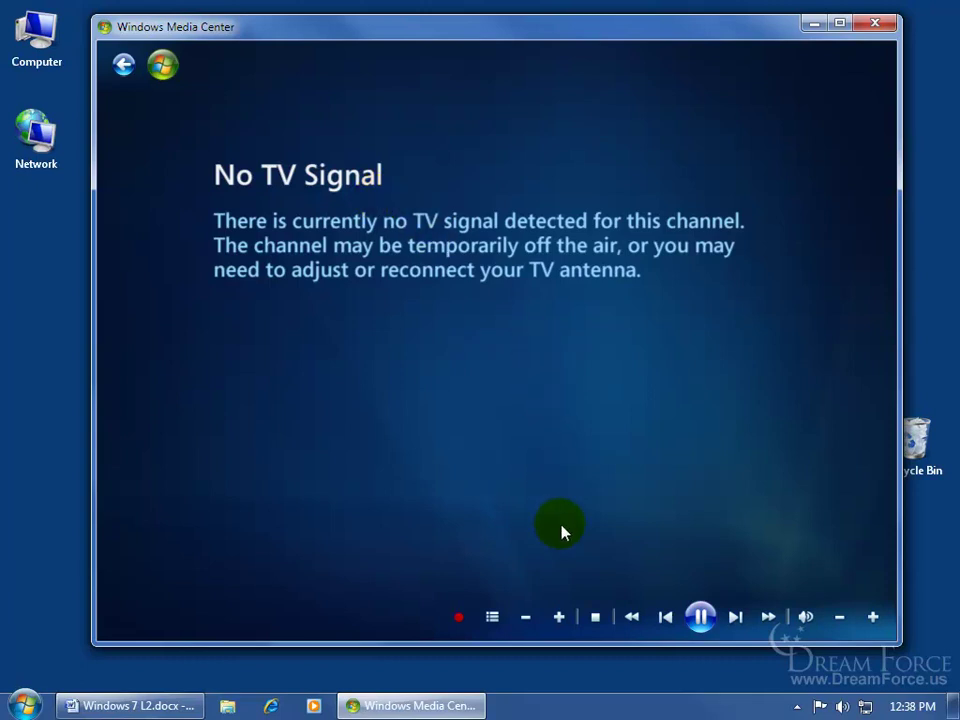
# - Move up two channels in live TV and dismiss the failed recording notification
pyautogui.click(558, 620)
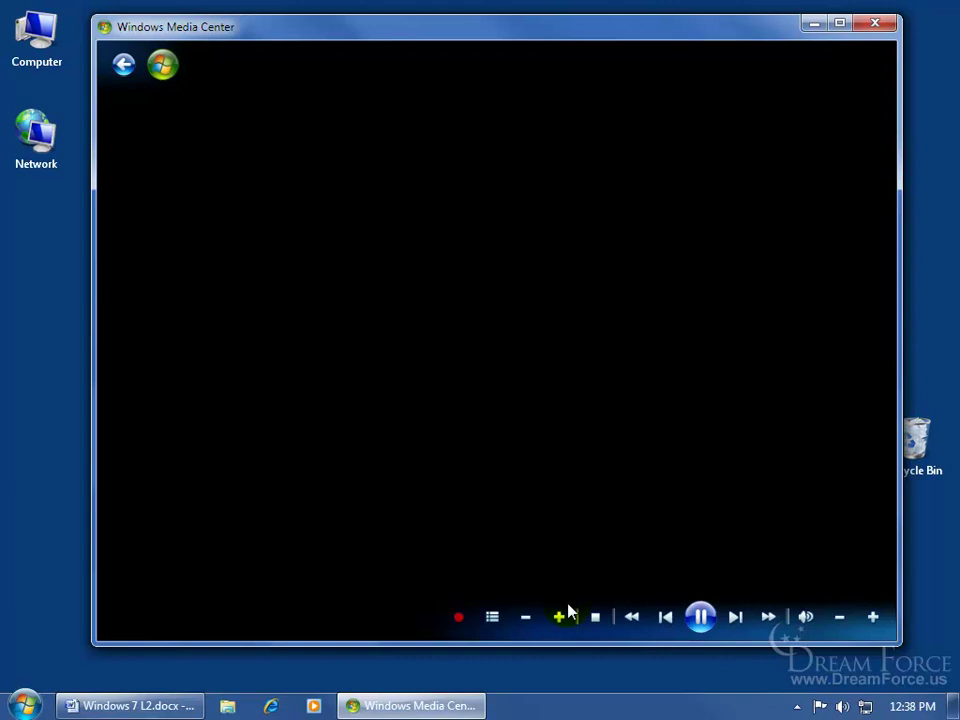
pyautogui.click(558, 617)
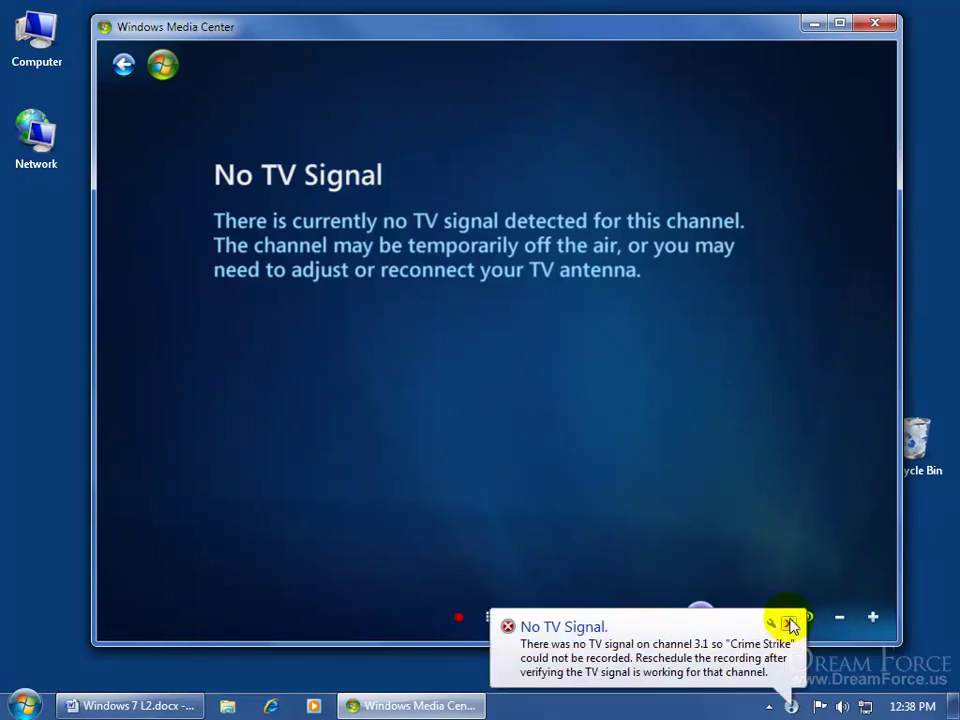
pyautogui.click(787, 622)
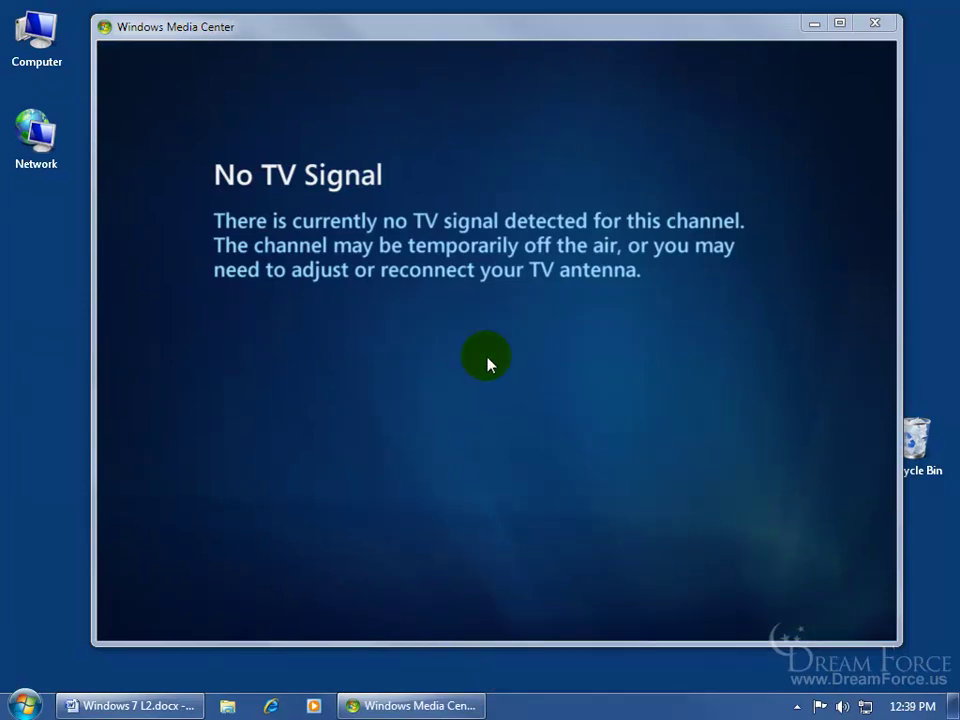
# - View the synopsis of the Landscapes sample in the recorded TV library and return to the start menu
pyautogui.moveTo(180, 107)
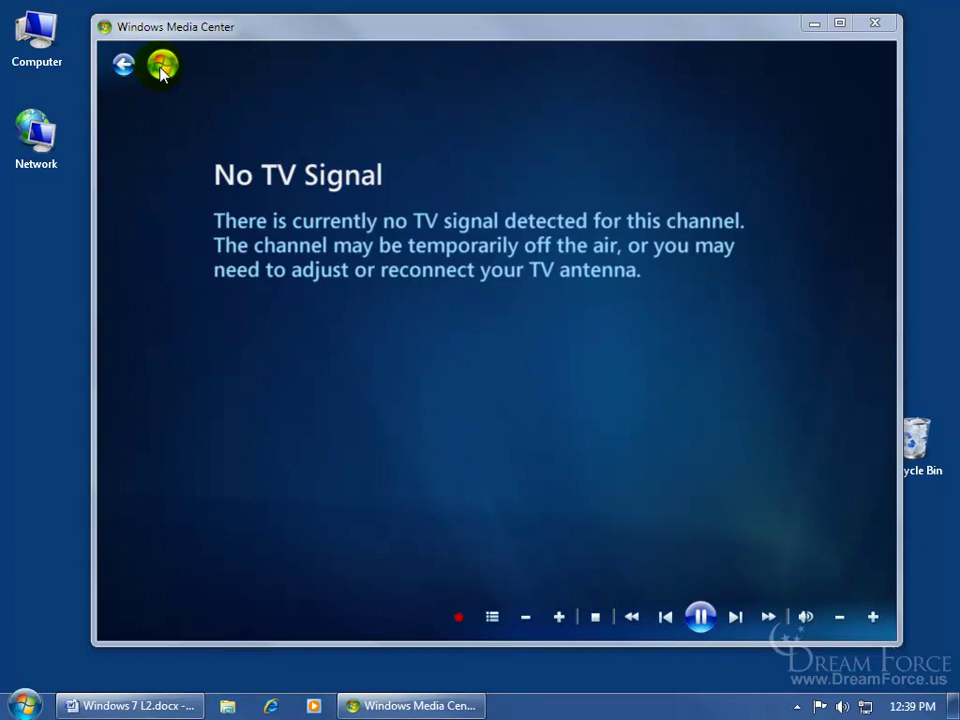
pyautogui.click(162, 66)
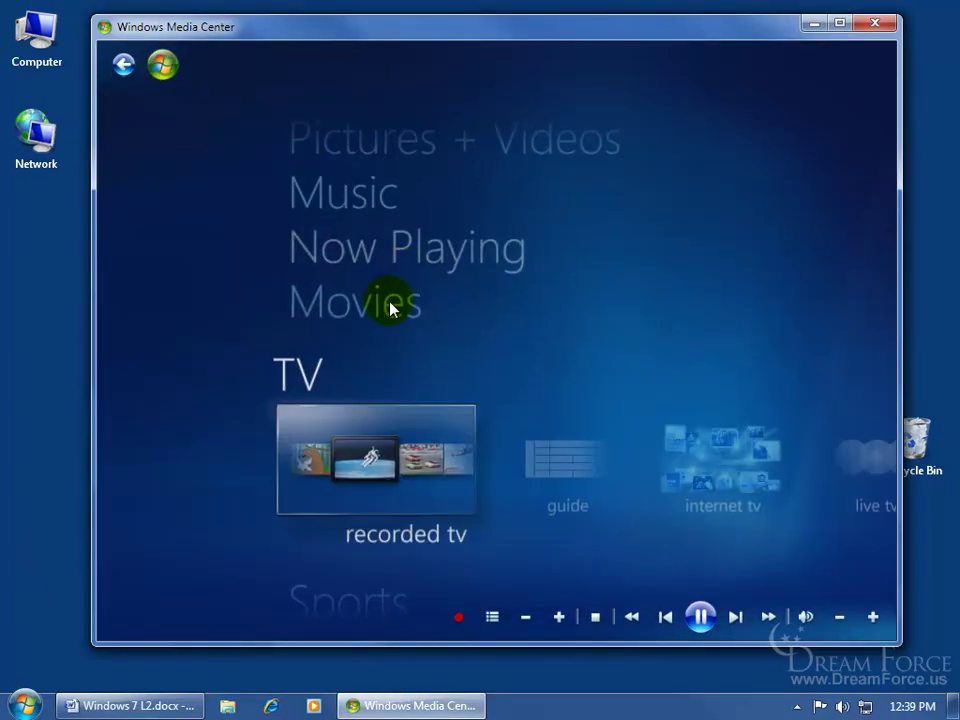
pyautogui.click(397, 467)
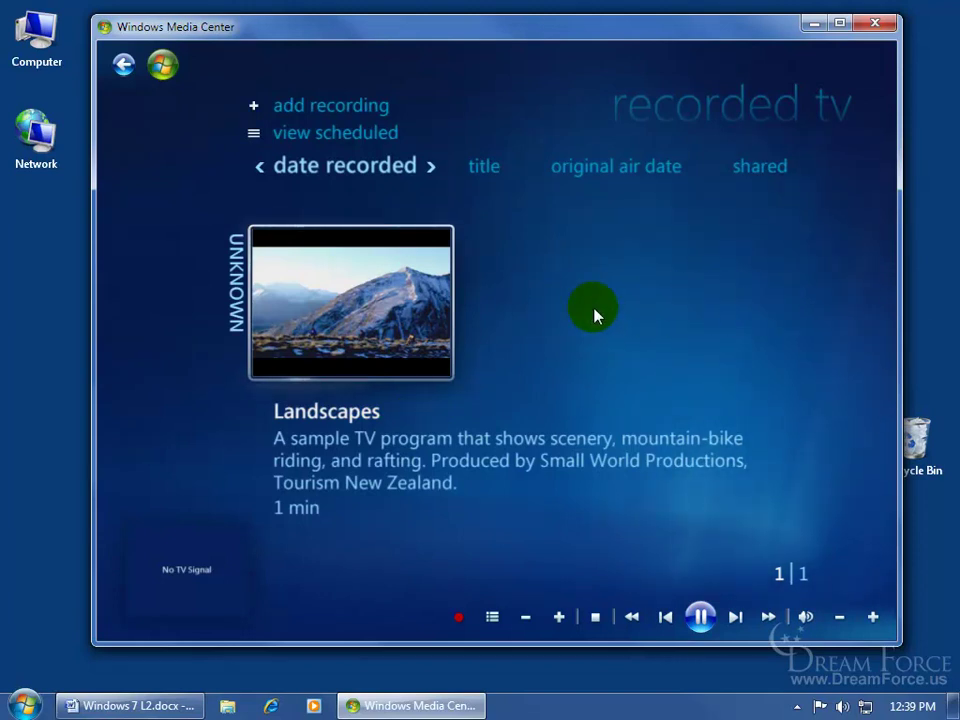
pyautogui.click(343, 303)
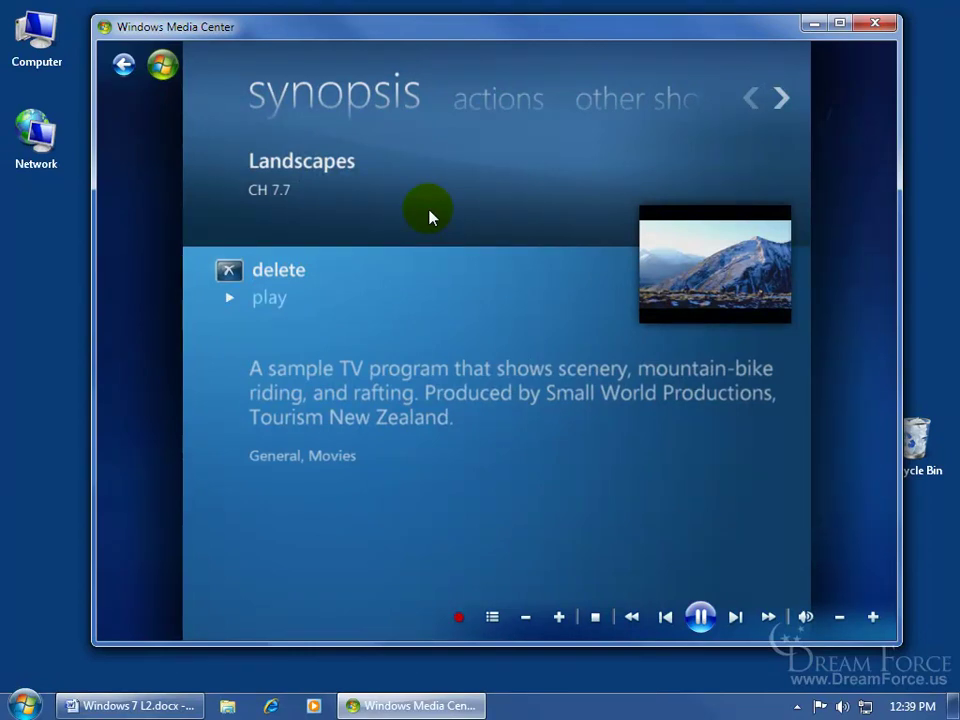
pyautogui.click(165, 68)
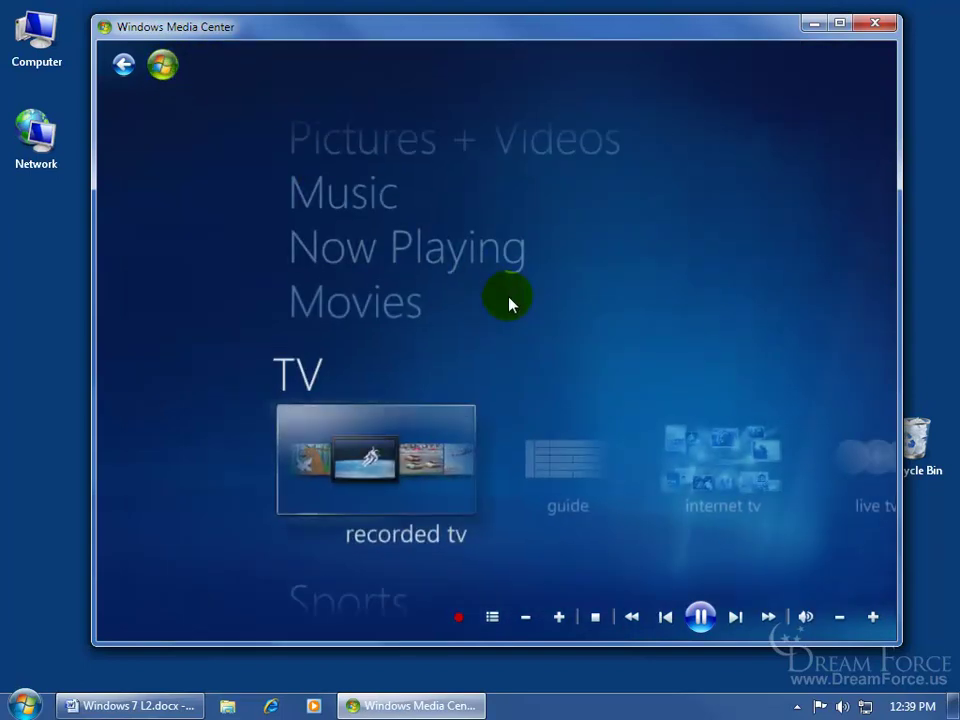
# - Open the FM Radio source from the radio option in the Music category
pyautogui.click(362, 207)
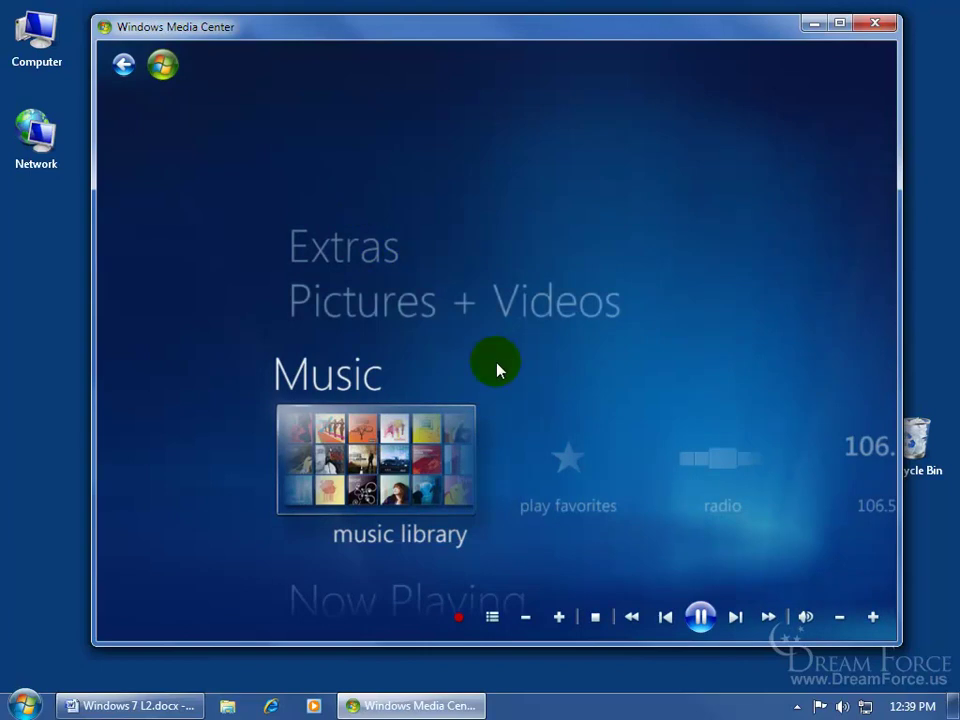
pyautogui.click(725, 468)
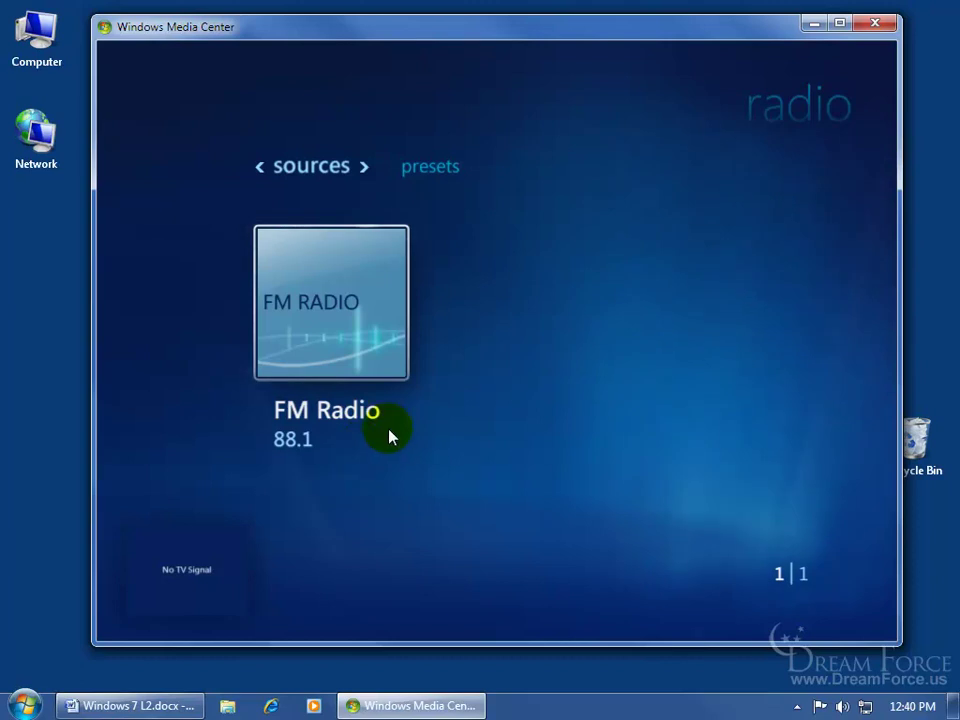
pyautogui.click(336, 316)
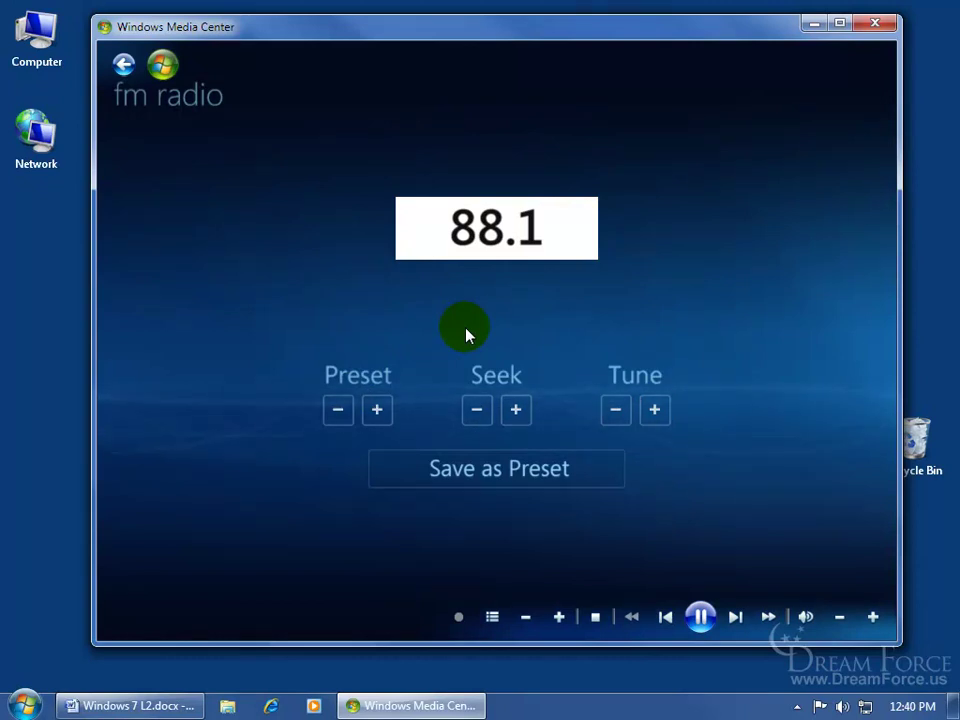
# - Tune the FM radio up to 88.7 and seek upward to the station at 92.5
pyautogui.click(655, 410)
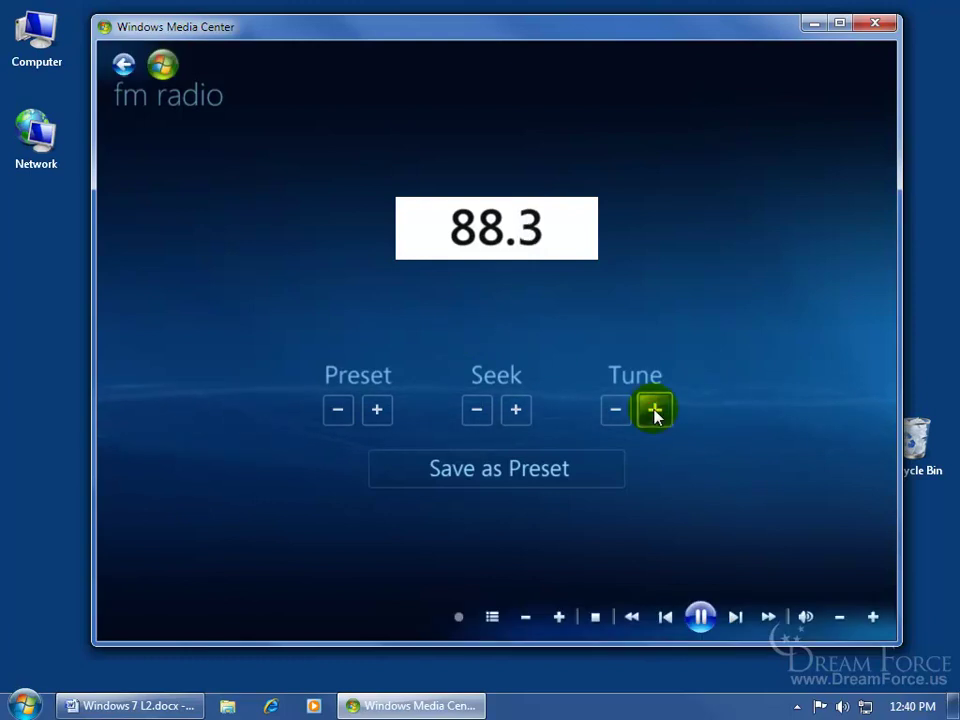
pyautogui.click(655, 410)
pyautogui.click(655, 410)
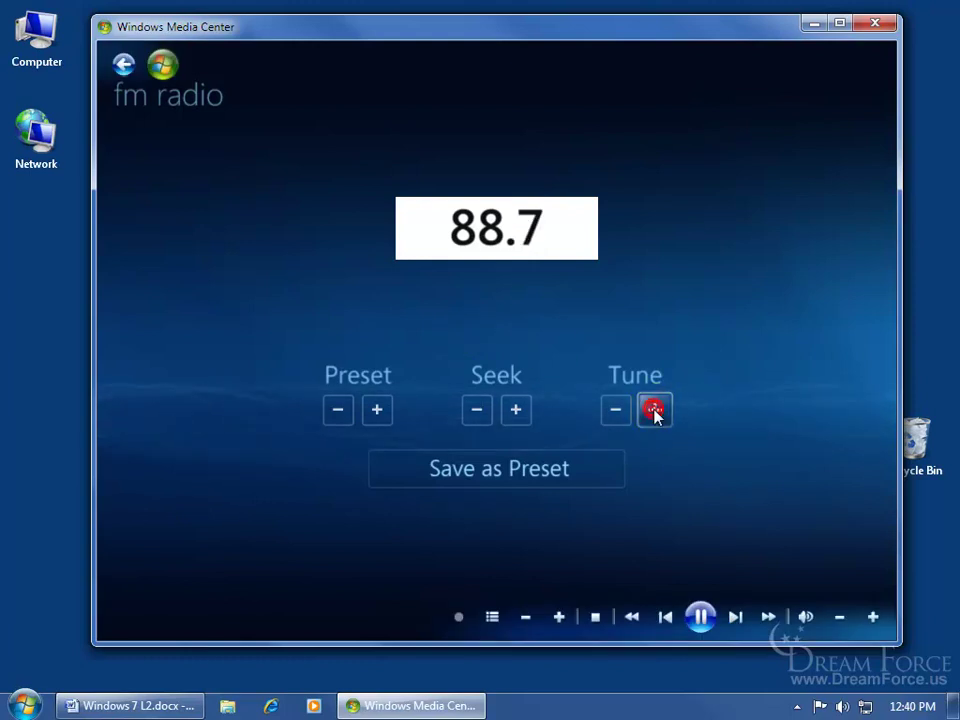
pyautogui.click(516, 410)
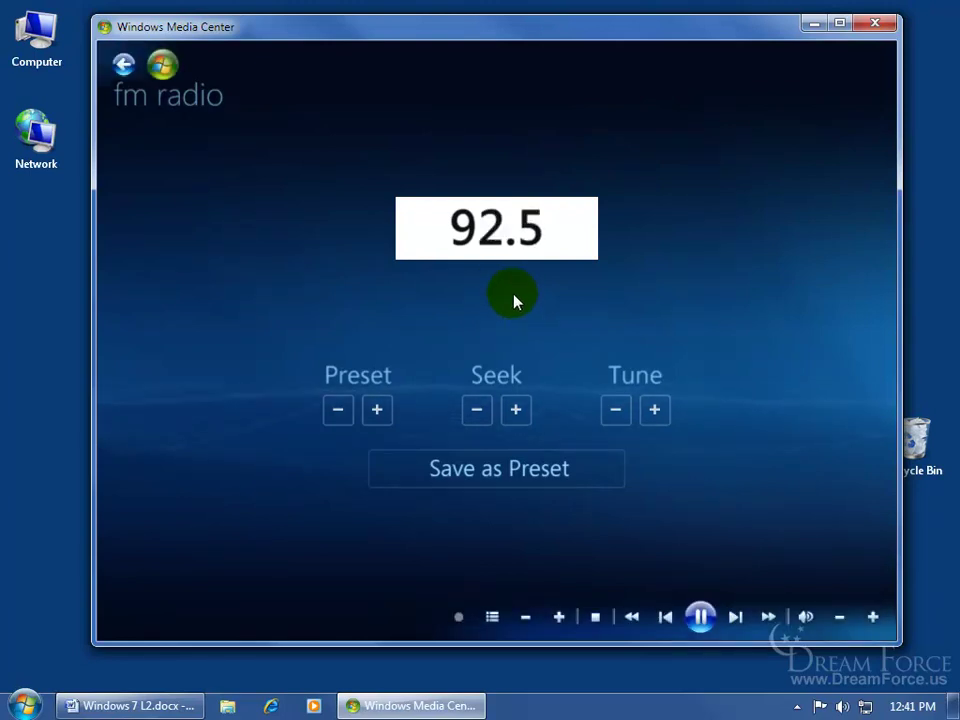
# - Tune the FM radio to 92.7 and save the station as a preset named "92.7 KK"
pyautogui.click(614, 409)
pyautogui.click(656, 410)
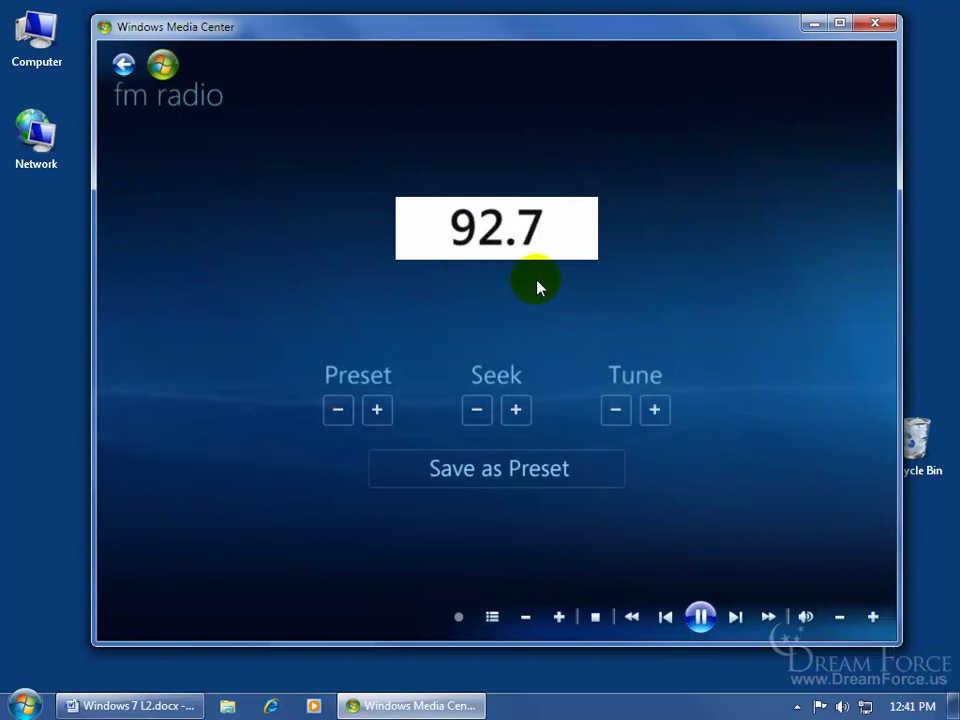
pyautogui.click(477, 466)
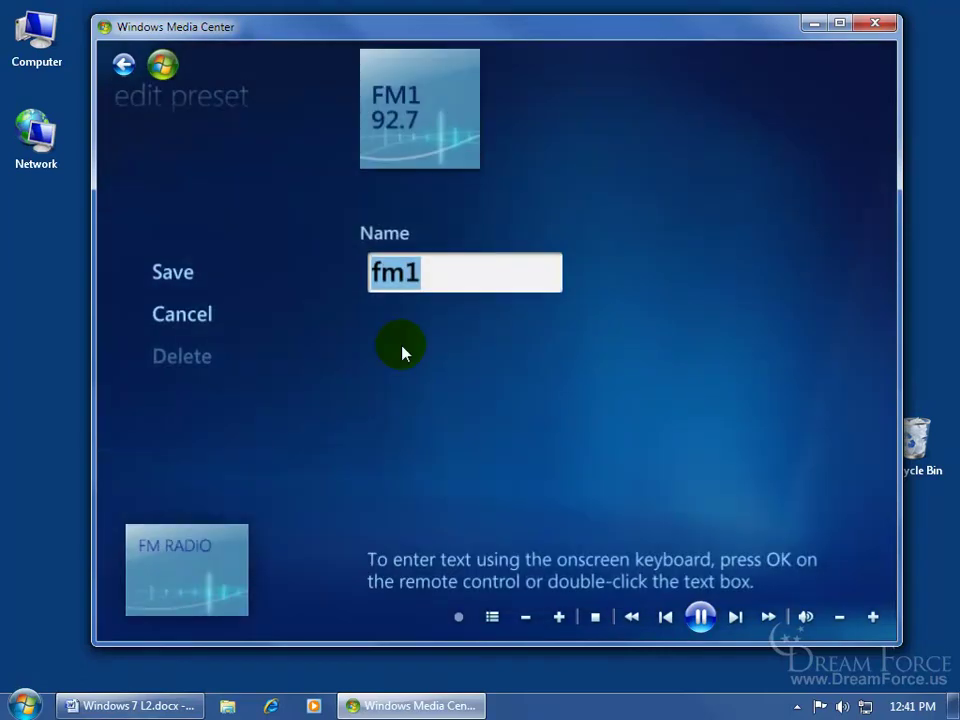
pyautogui.write('9')
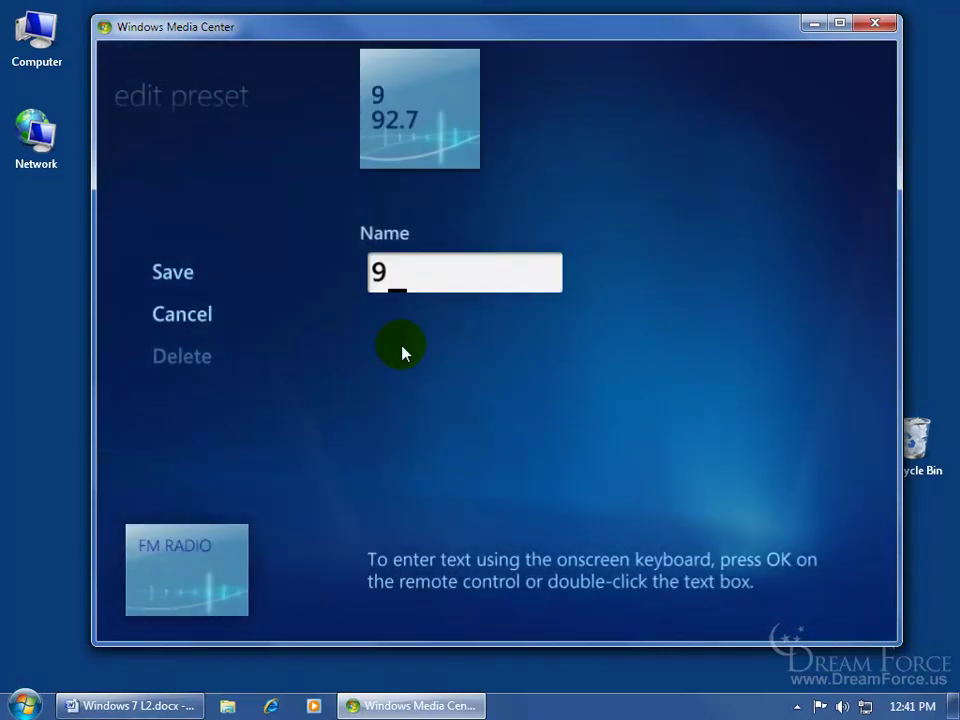
pyautogui.write('2.7 ')
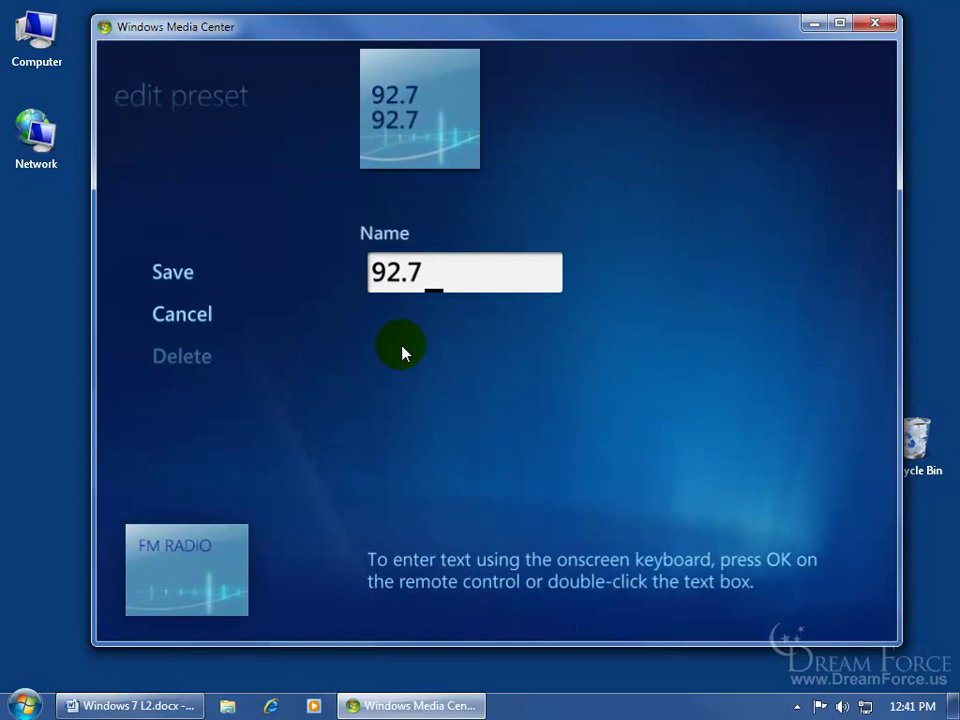
pyautogui.write('KK')
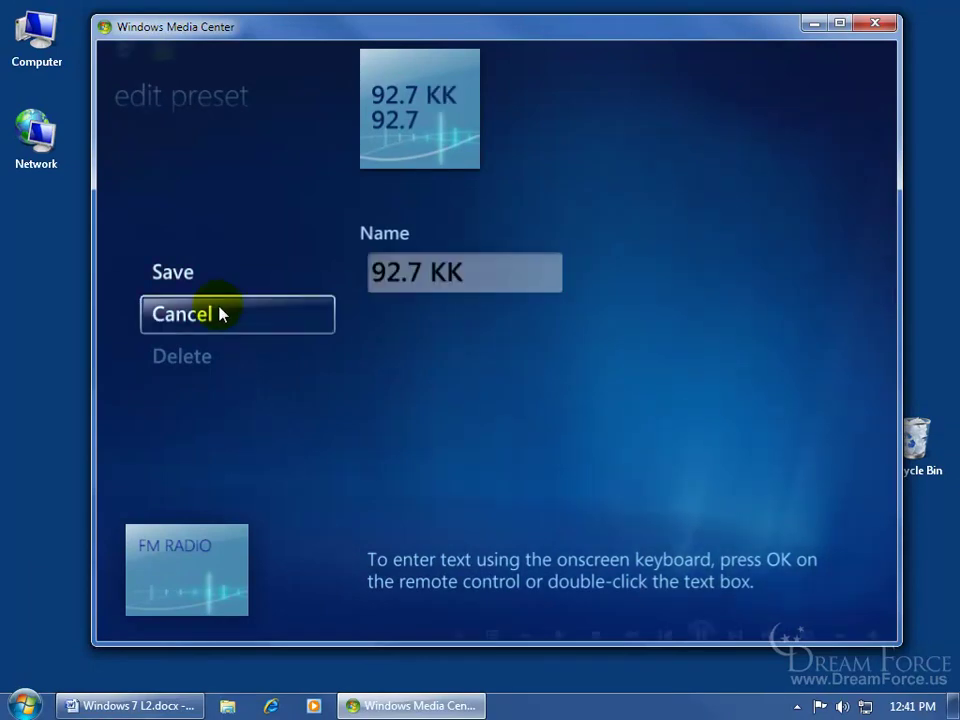
pyautogui.click(172, 276)
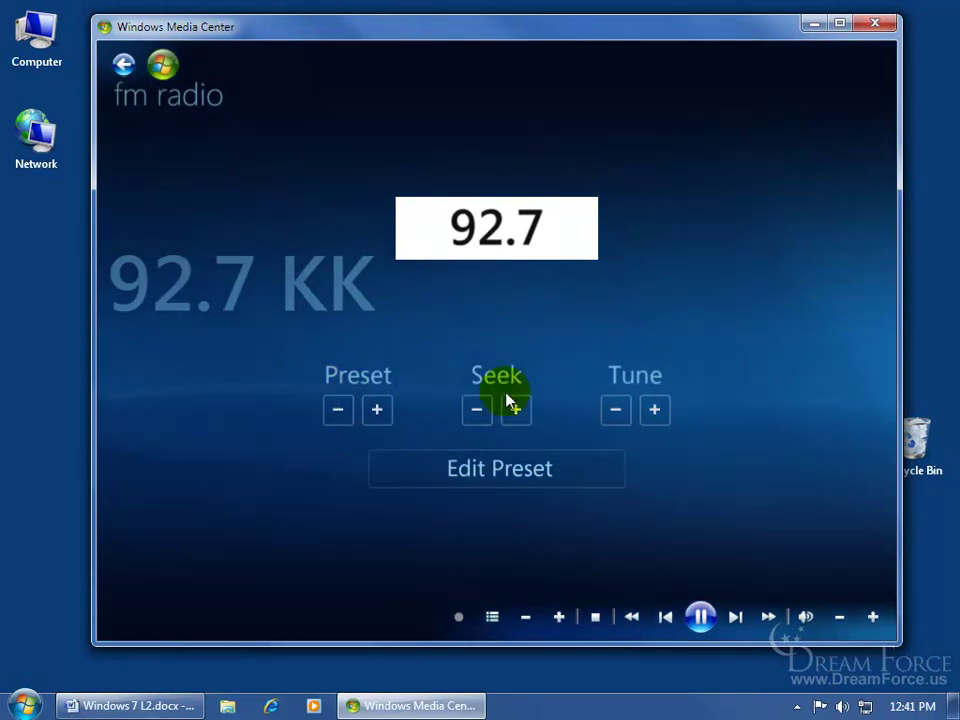
# - Seek upward and fine-tune to 93.9, saving that station as a preset named "93.9 Kbur"
pyautogui.click(515, 407)
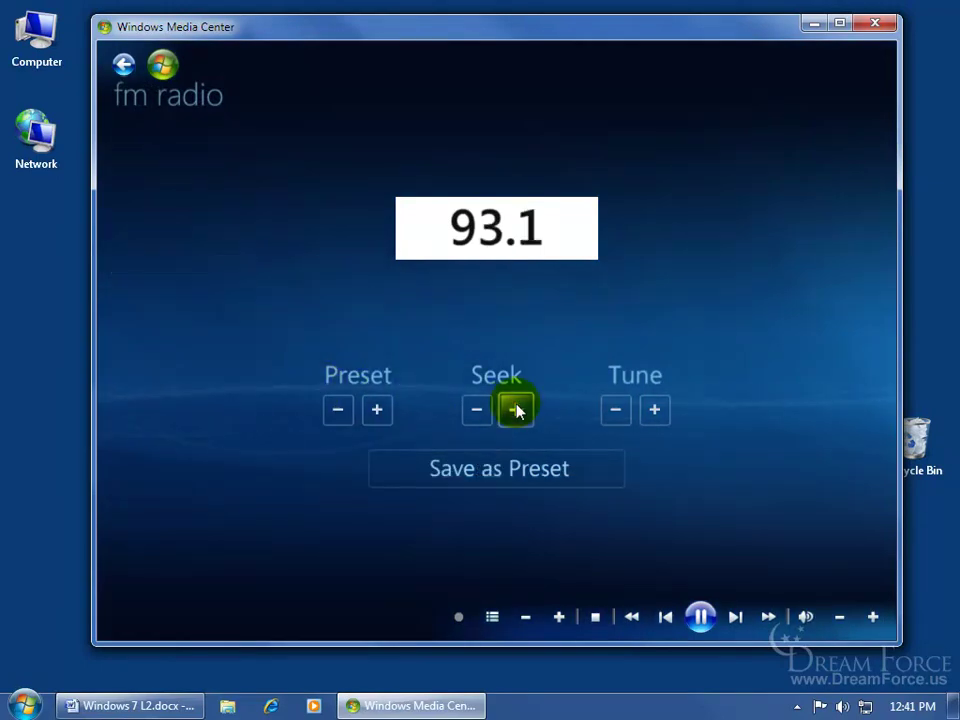
pyautogui.click(615, 409)
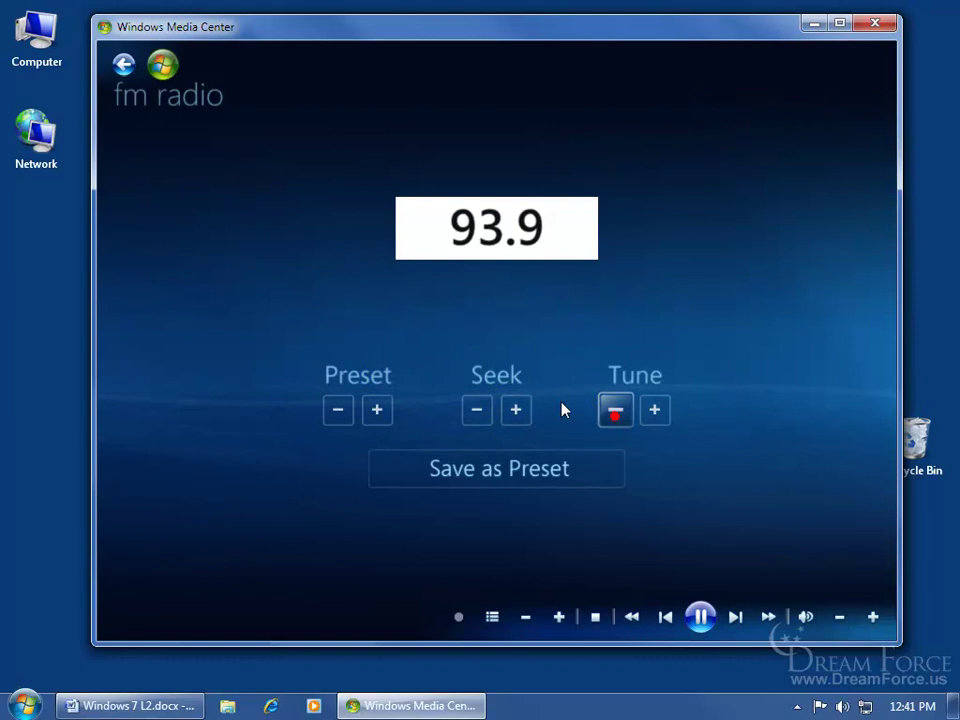
pyautogui.click(521, 468)
pyautogui.write('93.9 Kbur')
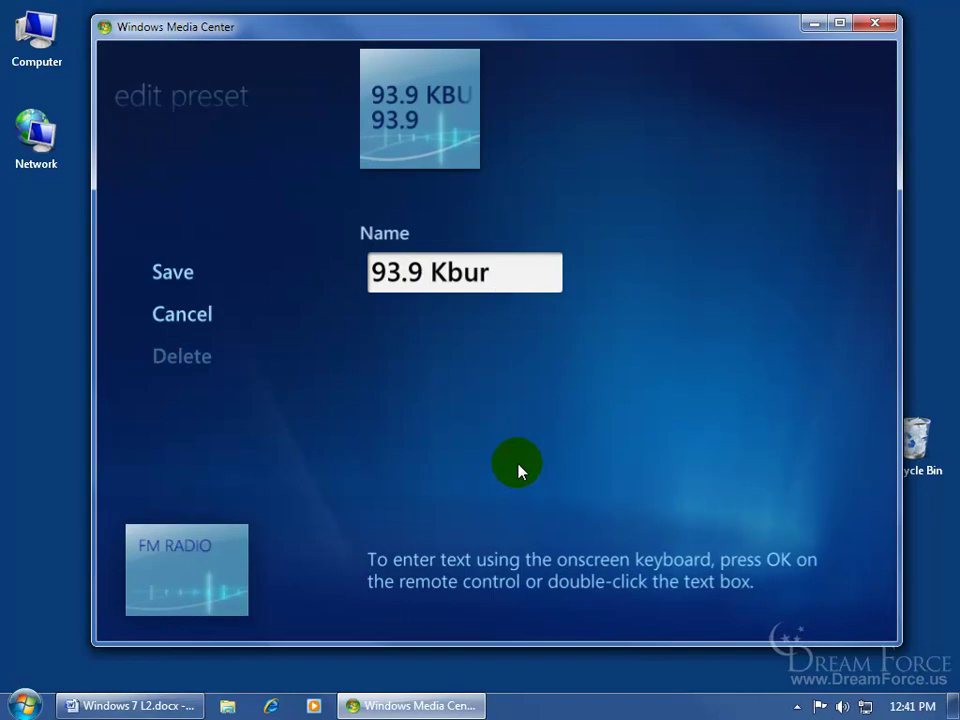
pyautogui.click(176, 276)
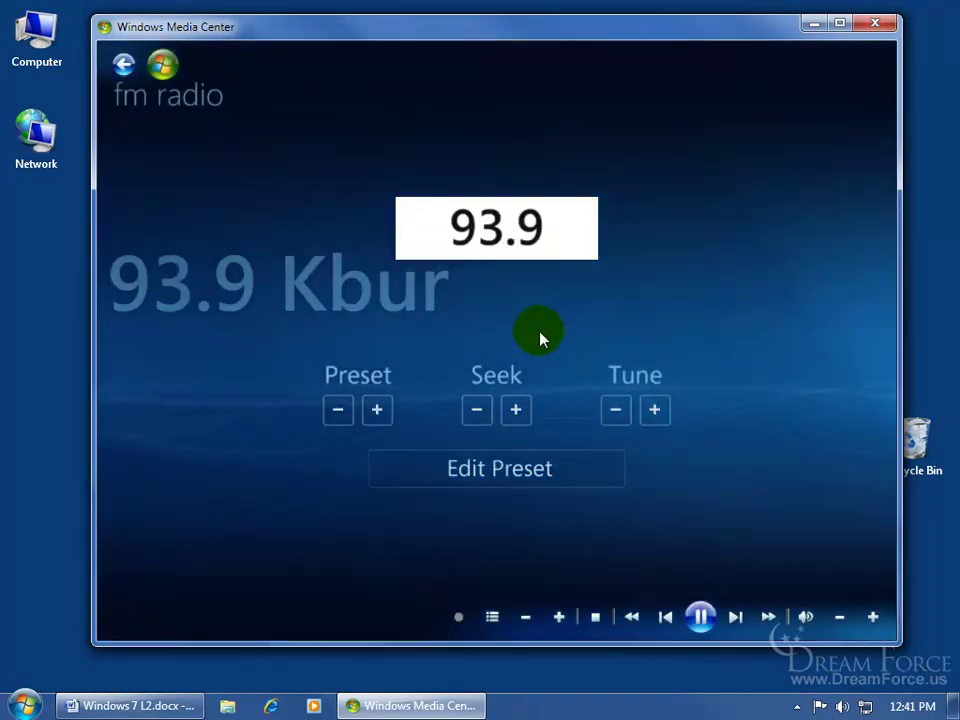
# - Switch down to the 92.7 KK preset and back up to the 93.9 Kbur preset
pyautogui.click(339, 411)
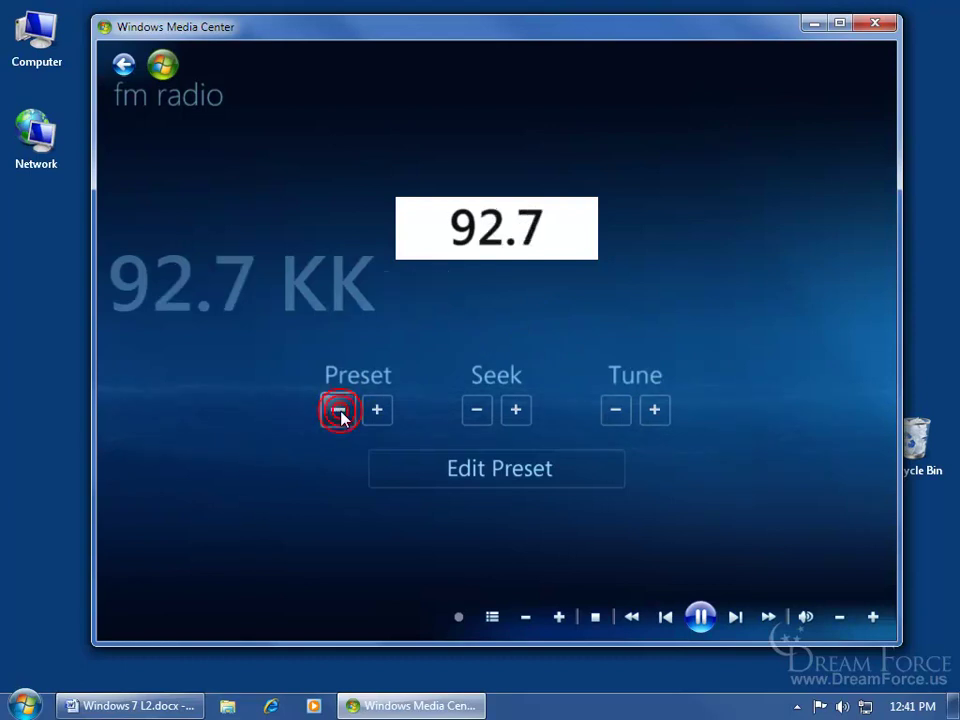
pyautogui.click(376, 410)
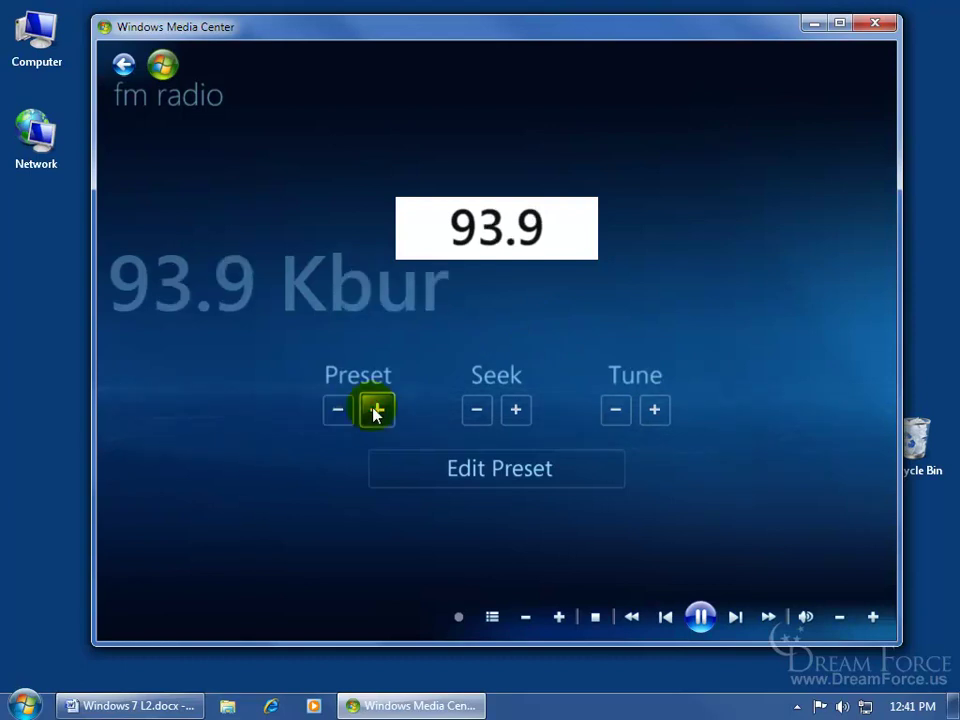